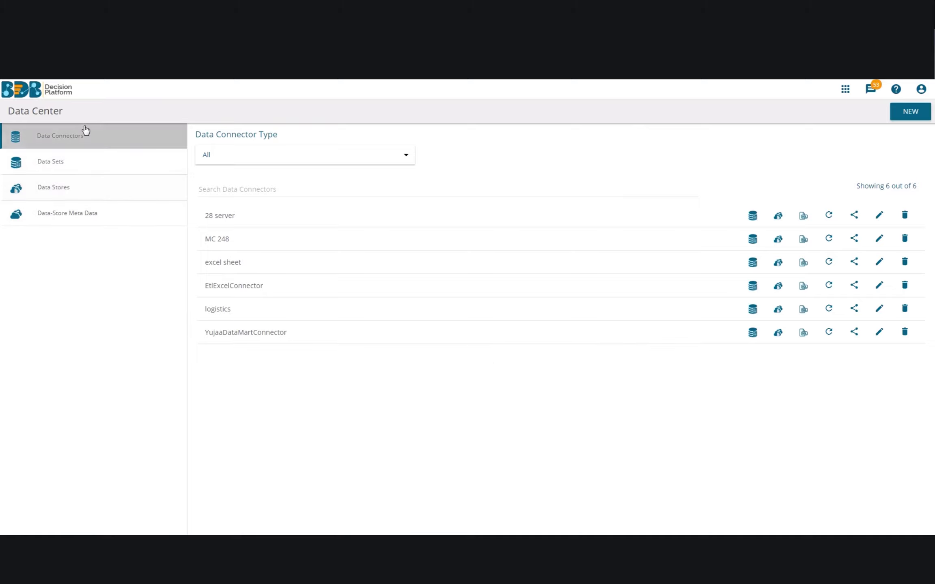
# Start a new MySQL data connector named 'hiring data'.
pyautogui.click(900, 112)
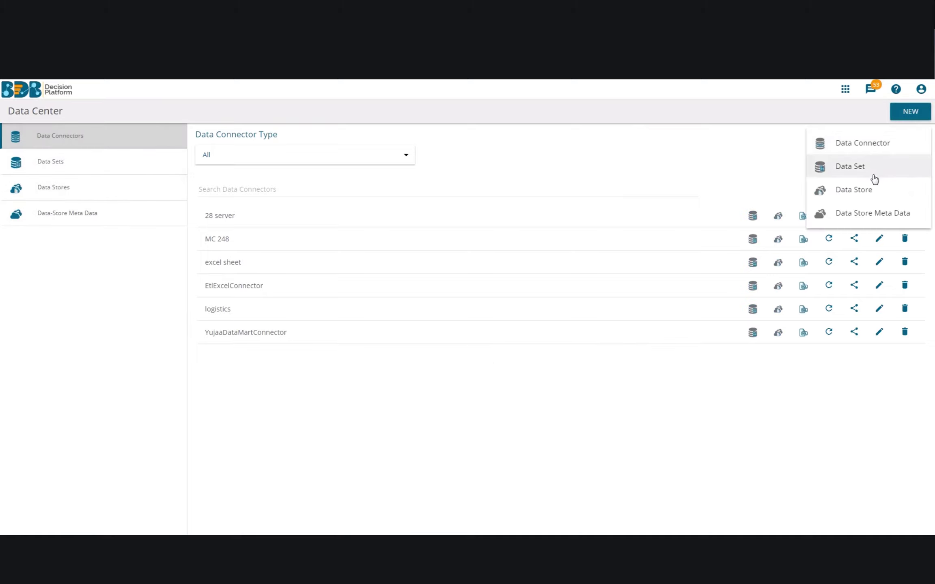
pyautogui.click(871, 146)
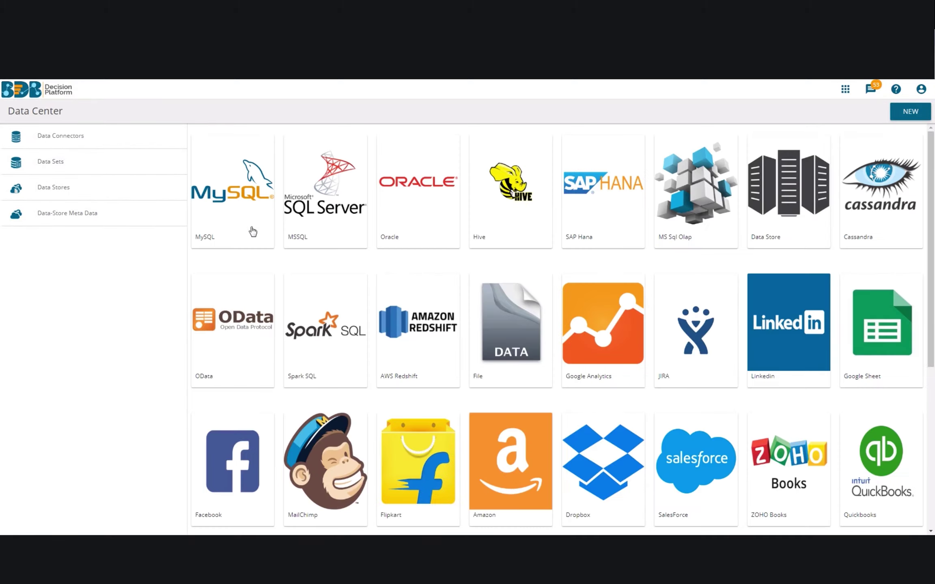
pyautogui.click(237, 202)
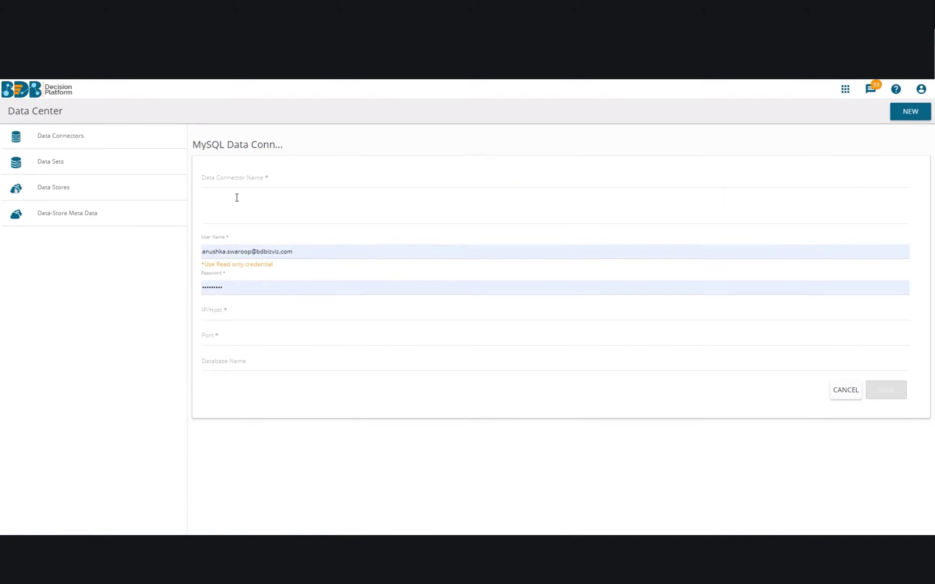
pyautogui.click(229, 177)
pyautogui.write('hiring data')
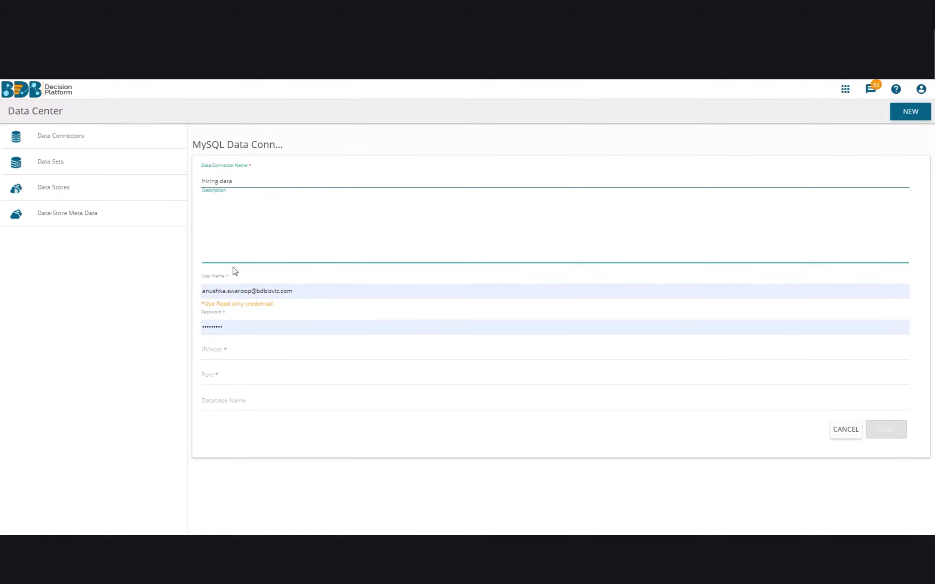
# Replace the prefilled user name and password with the account's credentials.
pyautogui.moveTo(292, 291); pyautogui.dragTo(142, 265)
pyautogui.press('BackSpace')
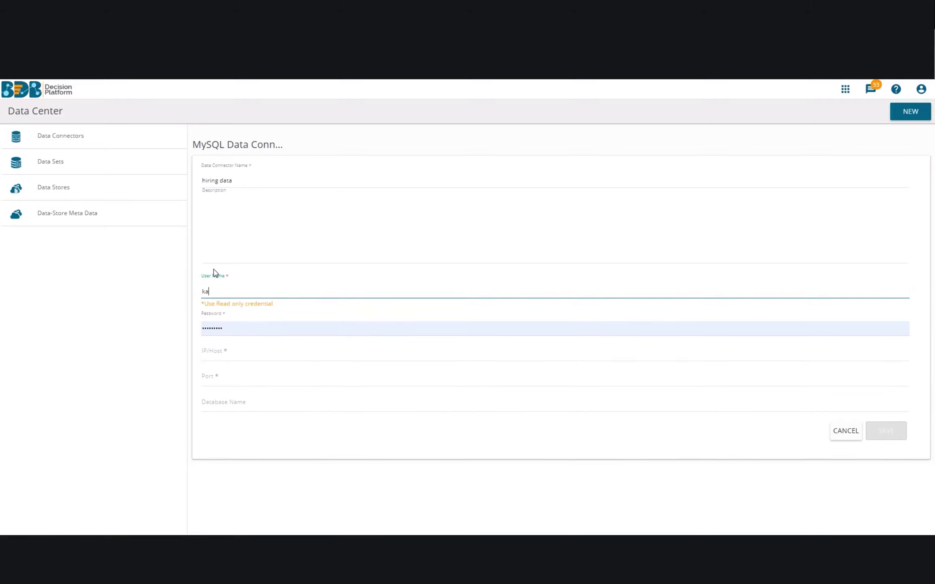
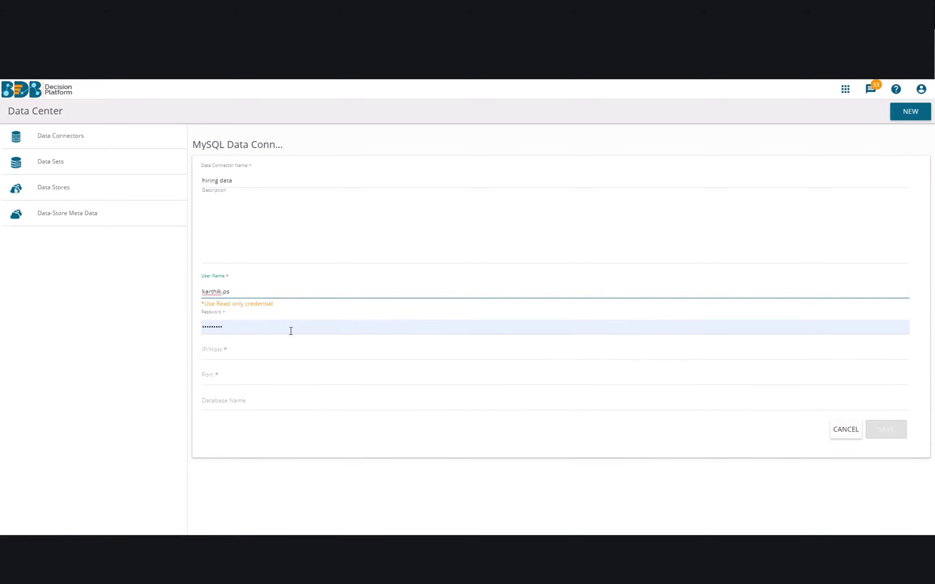
pyautogui.moveTo(290, 329); pyautogui.dragTo(178, 329)
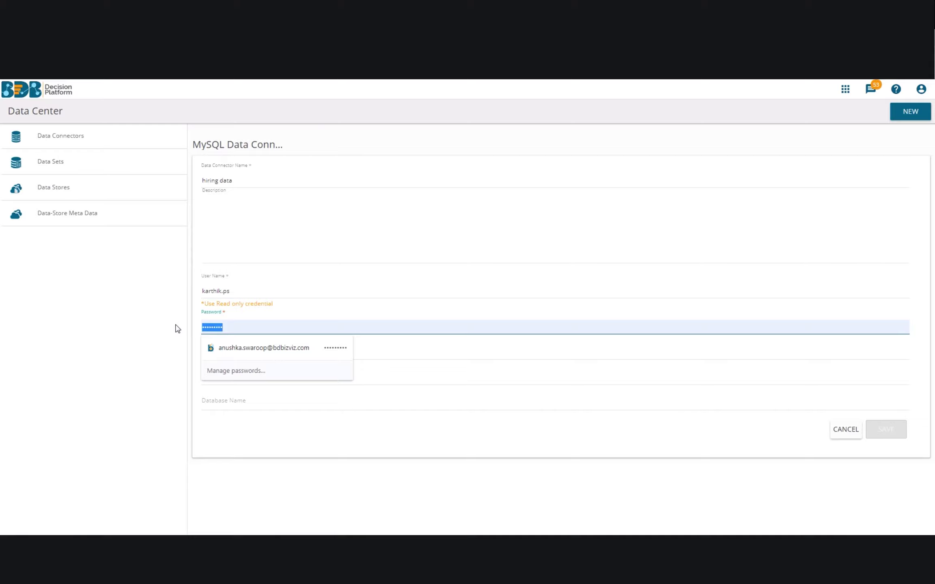
pyautogui.write('•••')
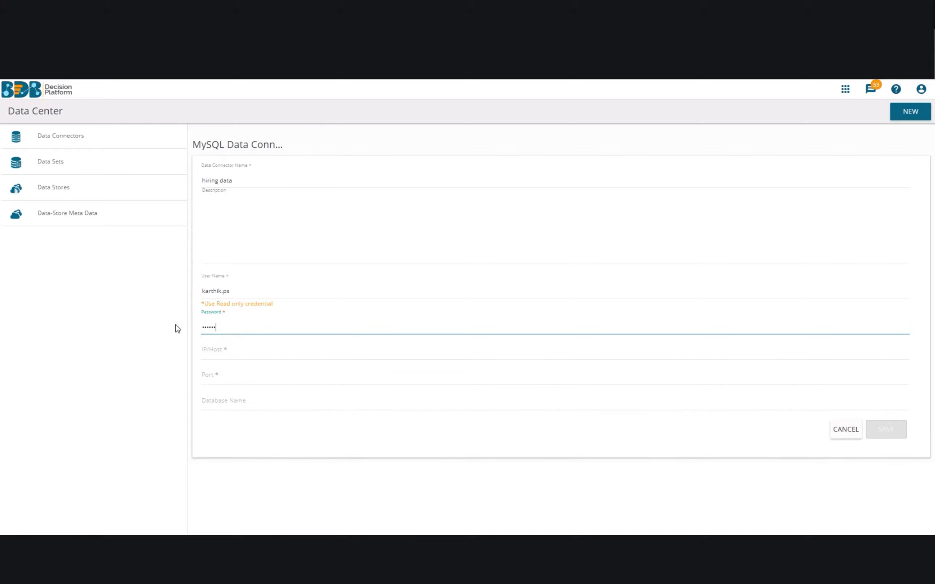
pyautogui.write('••••••••')
# Set host 52.37.196.28 and port 3306, then save the connector.
pyautogui.click(211, 348)
pyautogui.write('52.37.196.28')
pyautogui.click(209, 376)
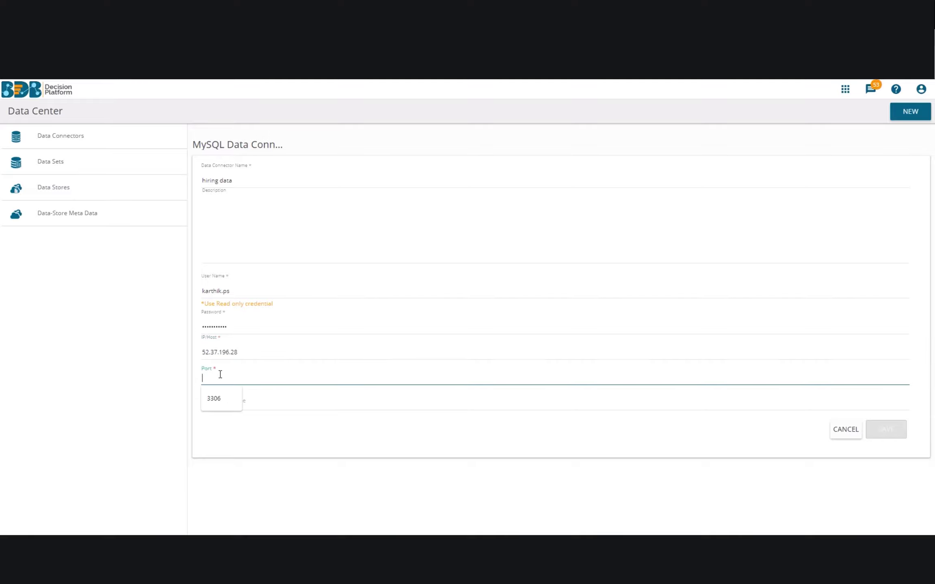
pyautogui.click(214, 398)
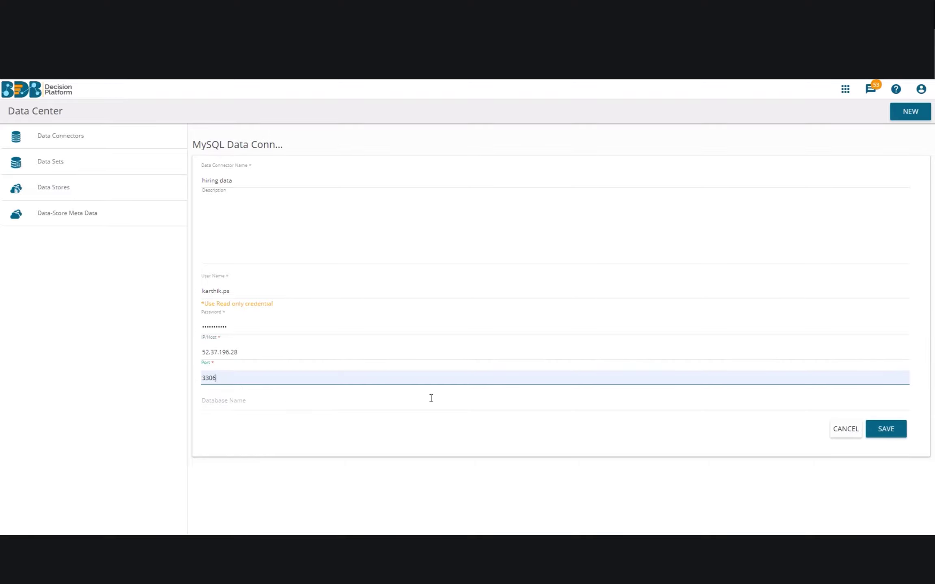
pyautogui.click(888, 429)
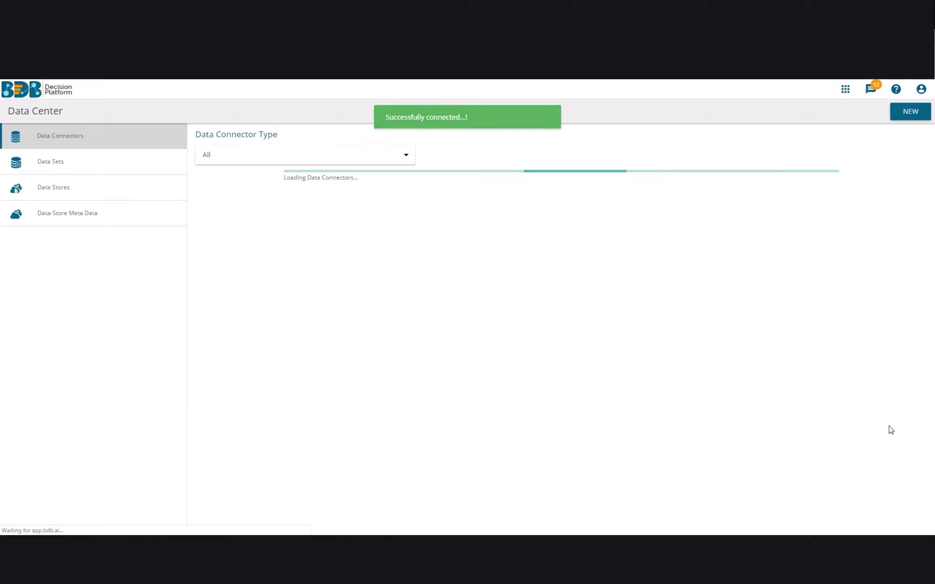
# Open the Data Sets list.
pyautogui.moveTo(452, 286)
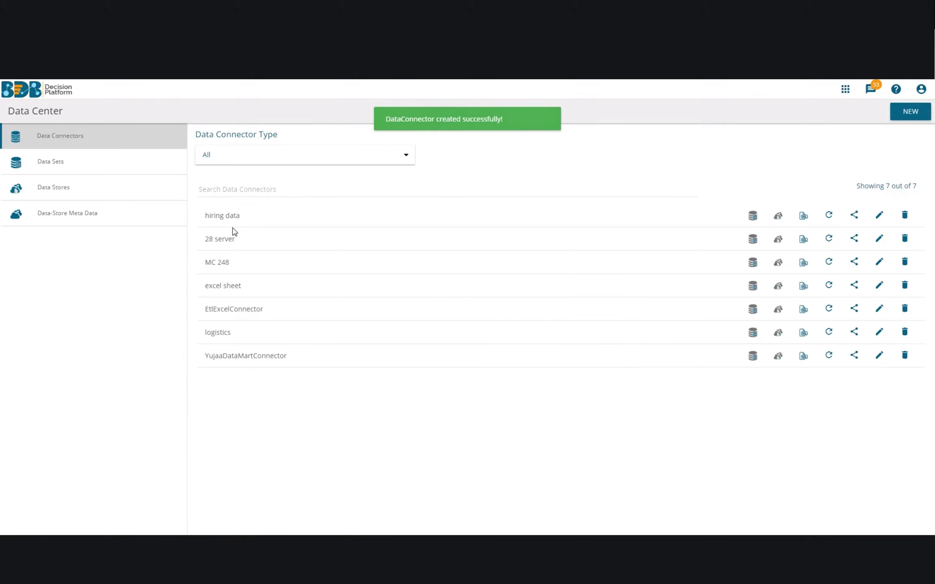
pyautogui.moveTo(281, 226)
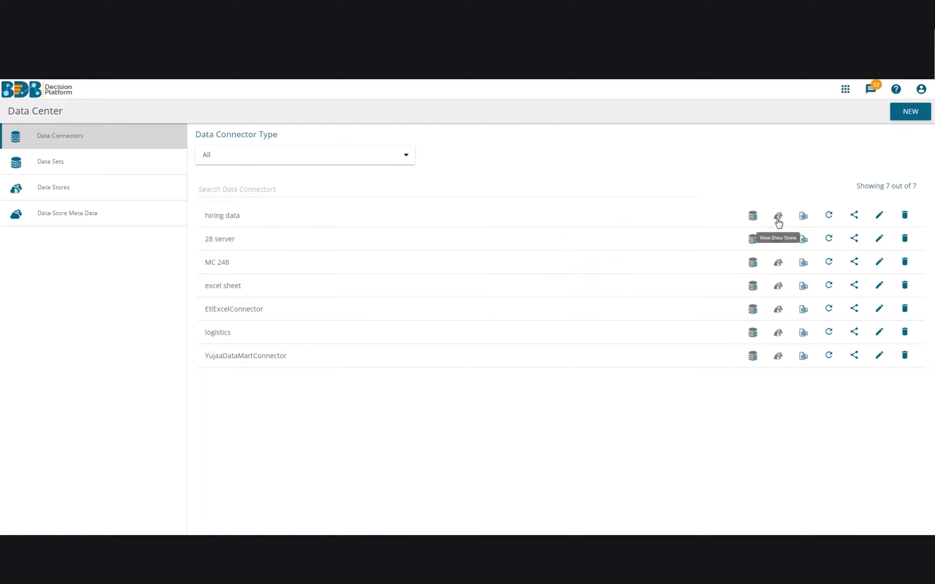
pyautogui.click(753, 217)
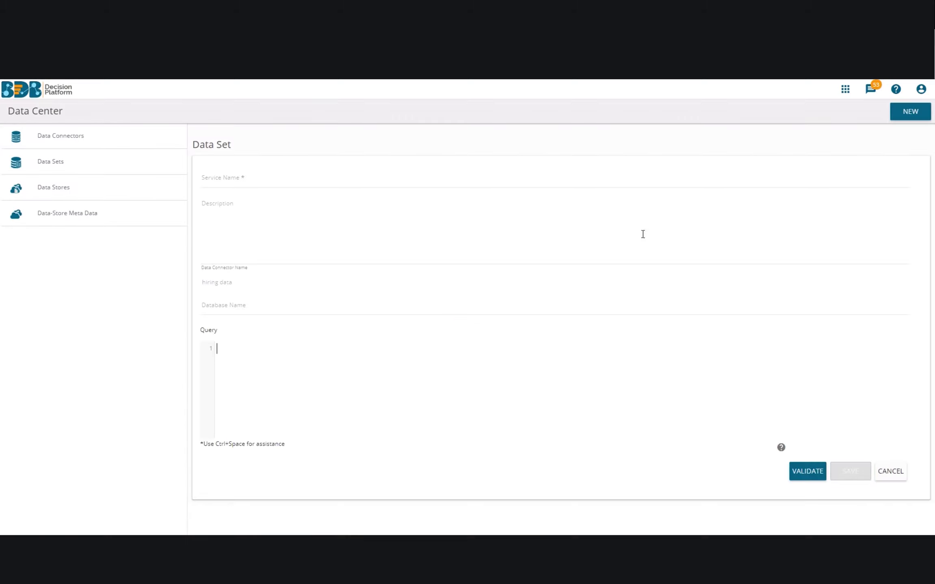
pyautogui.click(90, 163)
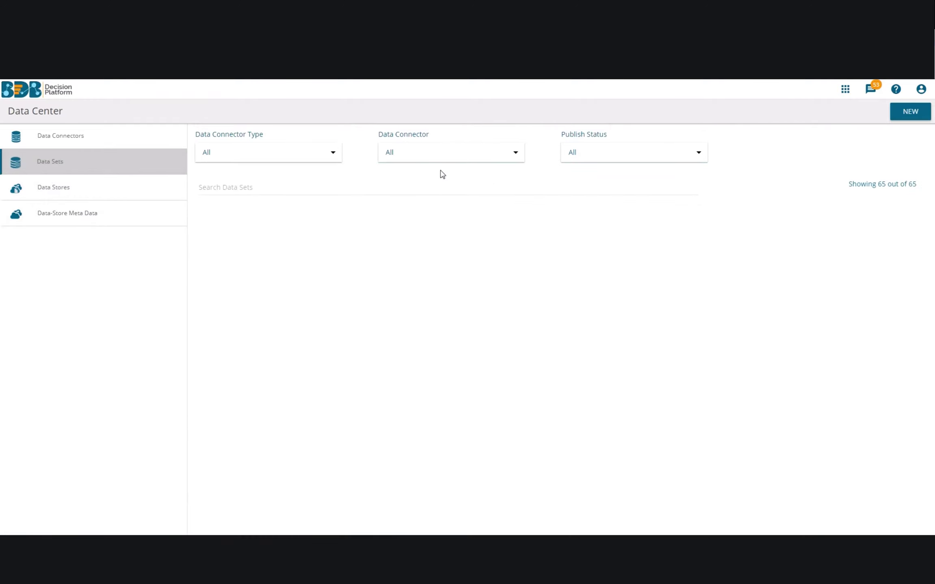
# Create a new data set on the hiring data connector named myfirstservice.
pyautogui.click(911, 114)
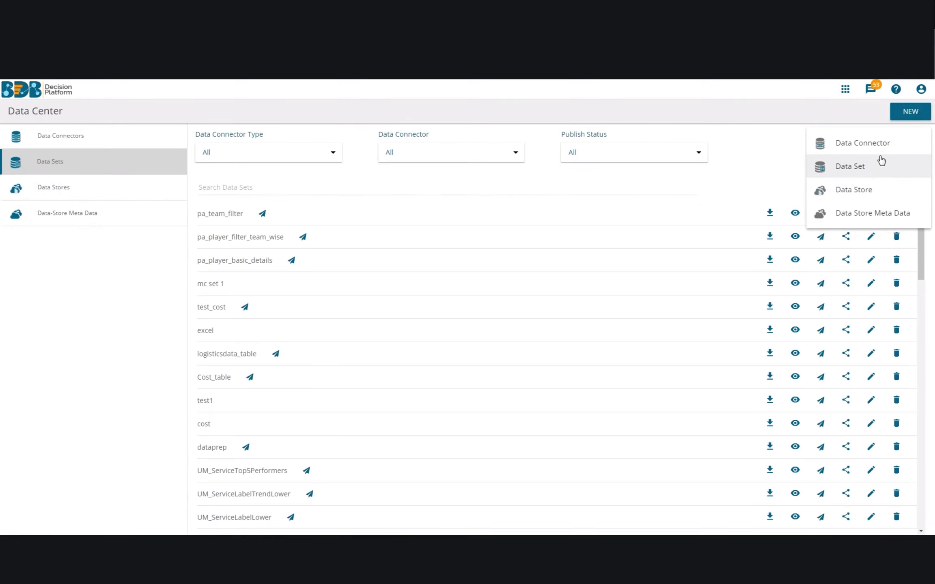
pyautogui.click(857, 169)
pyautogui.click(899, 216)
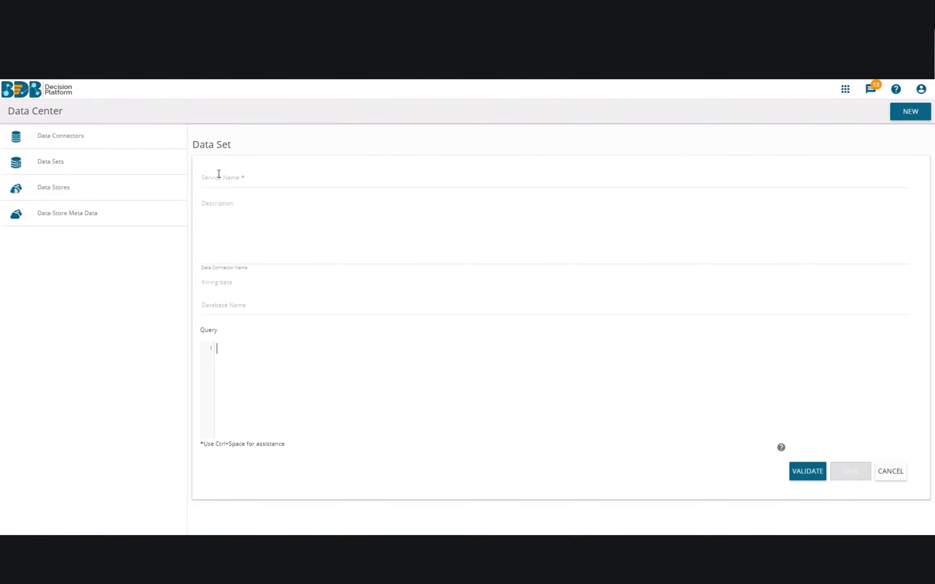
pyautogui.click(221, 181)
pyautogui.write('myfirstservice')
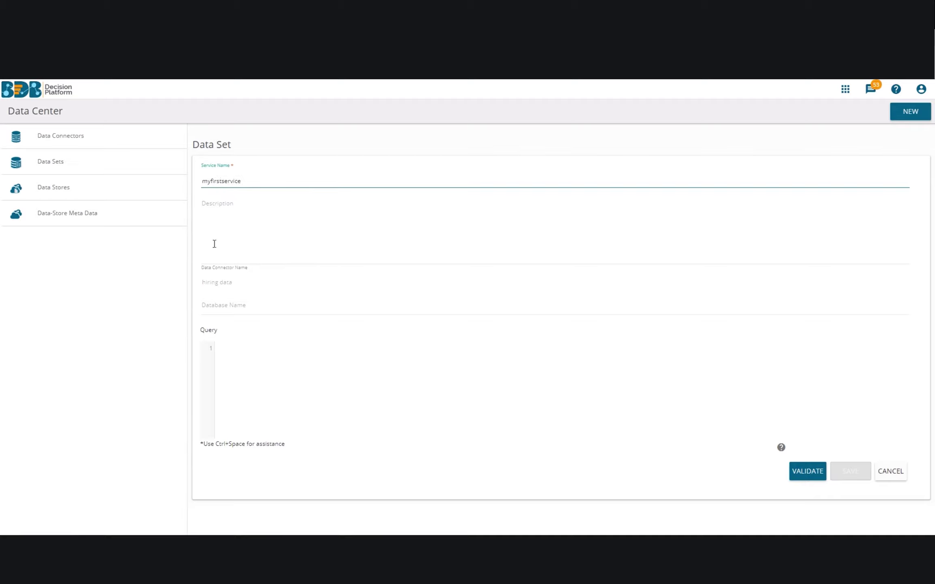
# Select BDB_VideoDB as the database and focus the empty query editor.
pyautogui.click(247, 307)
pyautogui.click(232, 350)
pyautogui.click(289, 348)
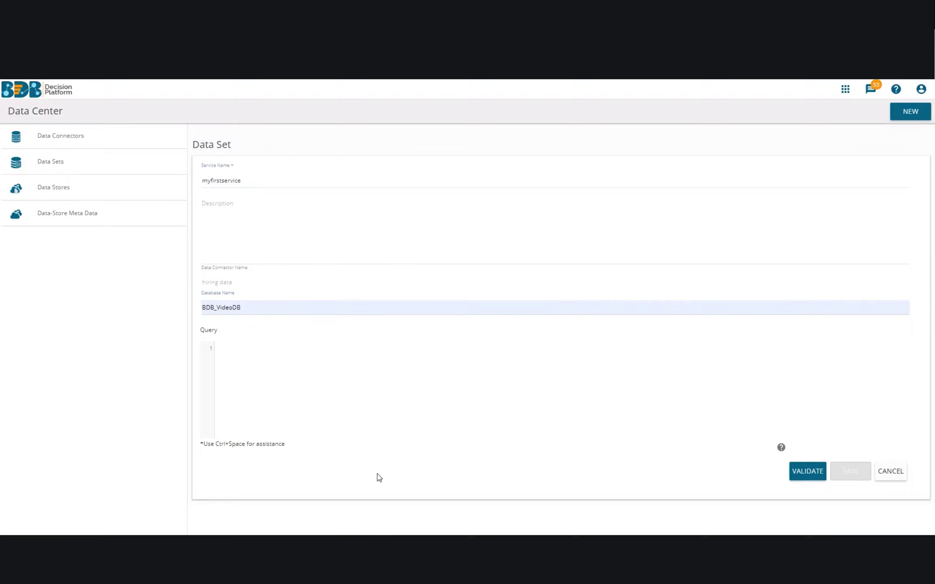
# Copy the three-line SELECT query from the SQL client.
pyautogui.hotkey('alt', 'Tab')
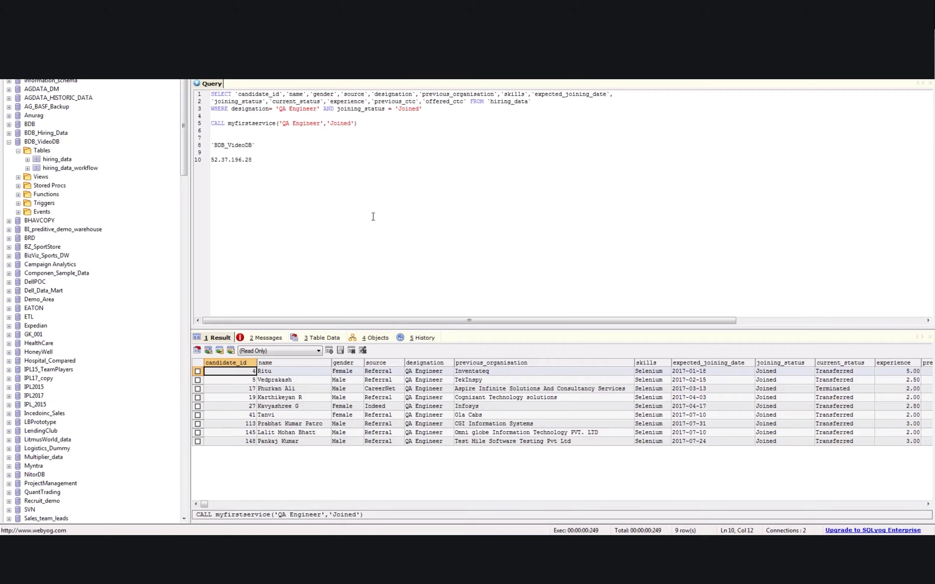
pyautogui.moveTo(422, 109); pyautogui.dragTo(211, 94)
pyautogui.hotkey('ctrl', 'c')
pyautogui.hotkey('alt', 'Tab')
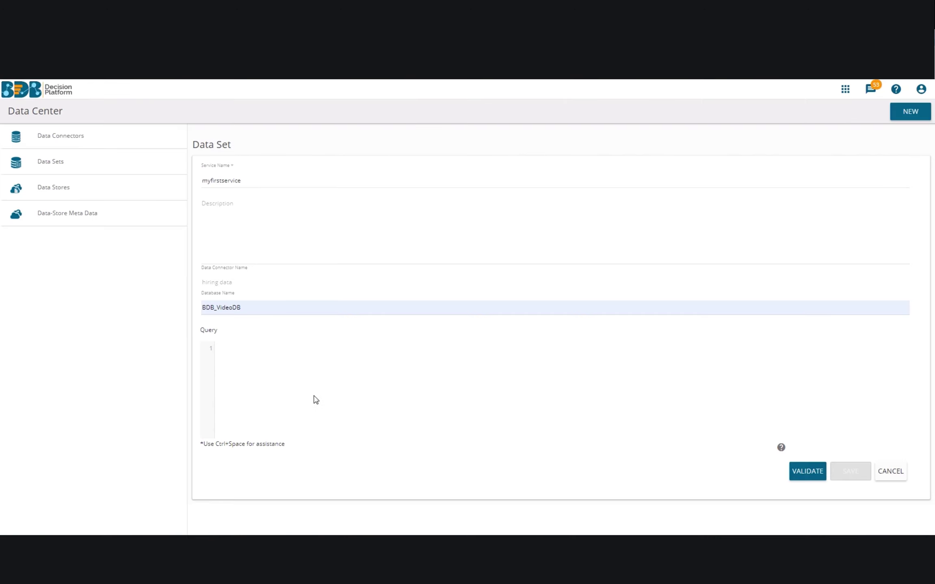
# Paste the query and change the backticks around hiring_data to square brackets.
pyautogui.hotkey('ctrl', 'v')
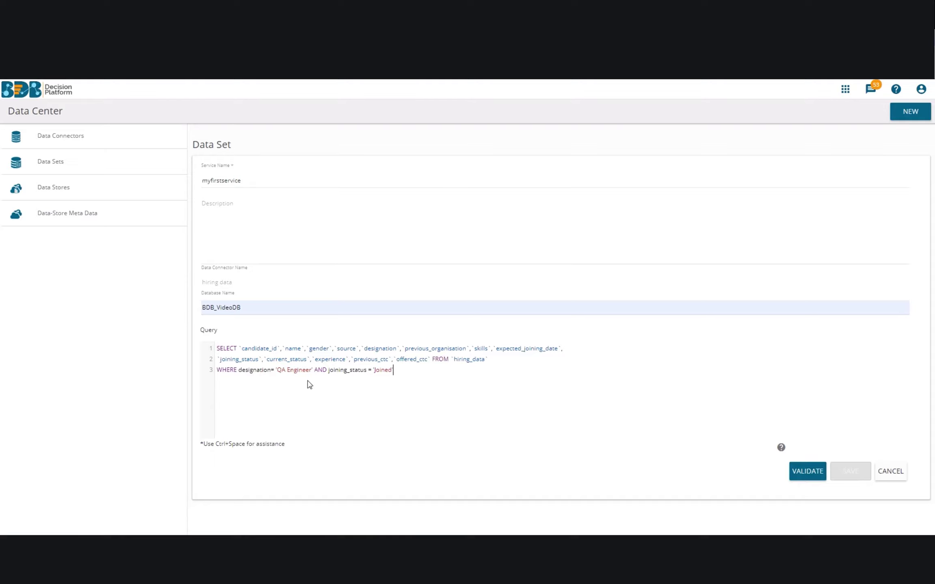
pyautogui.click(806, 473)
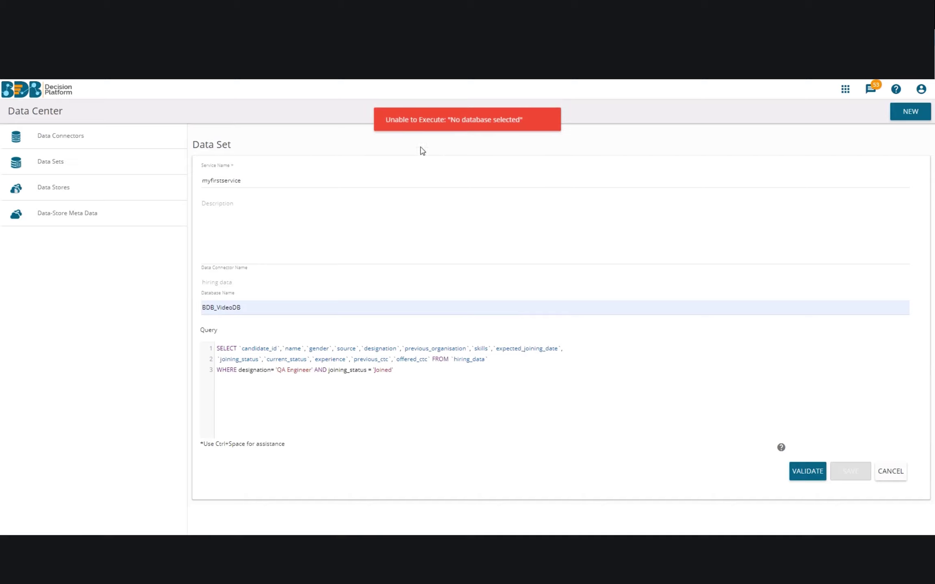
pyautogui.click(472, 369)
pyautogui.press('BackSpace')
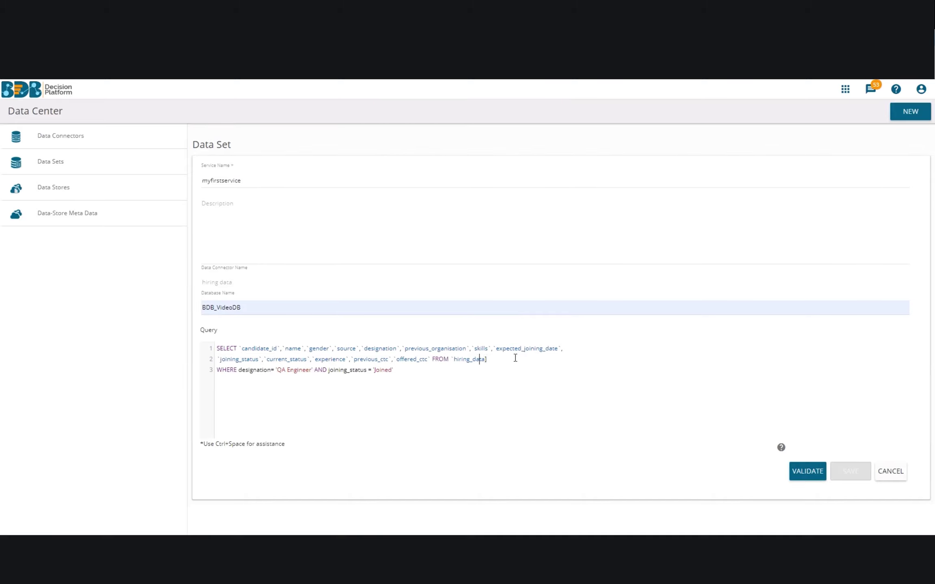
pyautogui.press('Delete')
pyautogui.write('[')
# Validate the query, review the joined QA Engineer candidates, and close the preview.
pyautogui.click(801, 469)
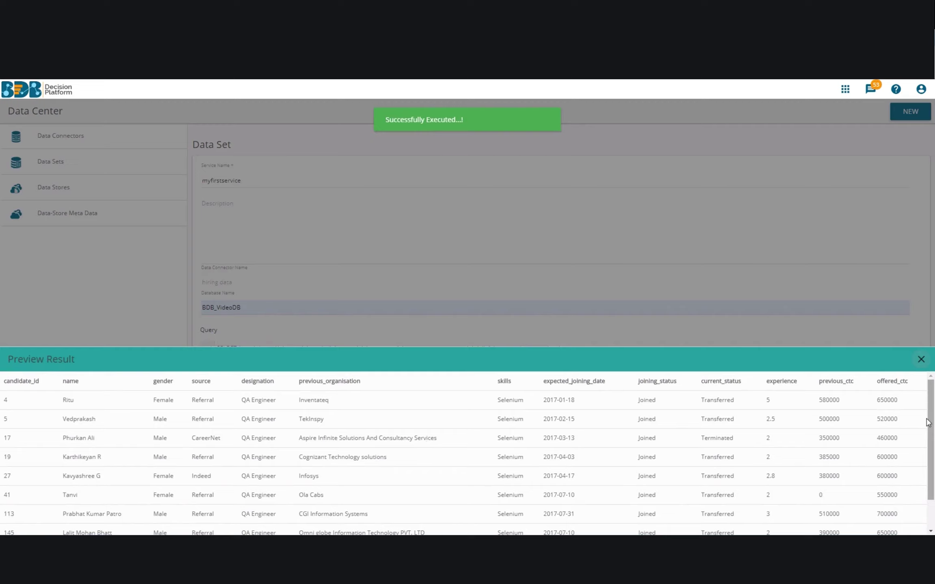
pyautogui.scroll(-2, 887, 445)
pyautogui.scroll(2, 887, 445)
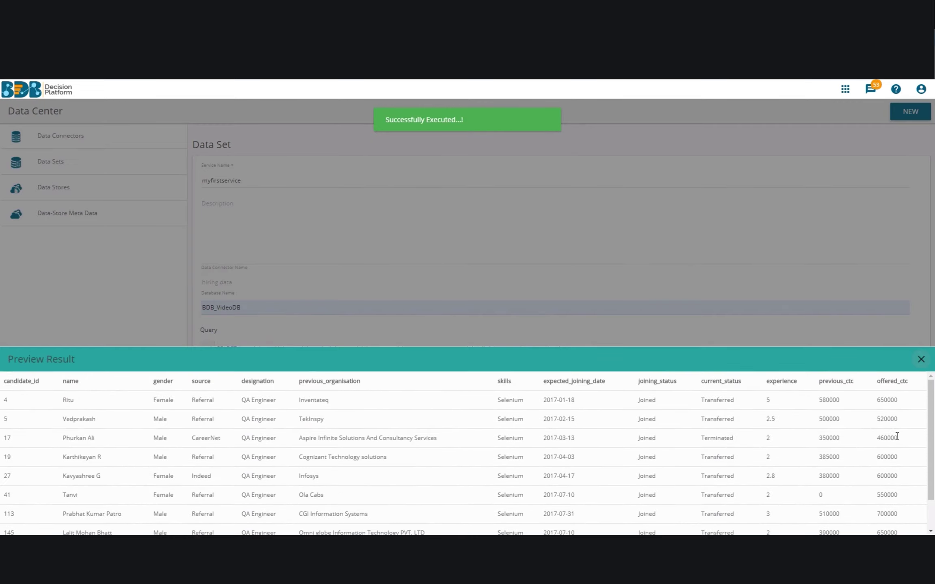
pyautogui.click(922, 363)
pyautogui.moveTo(276, 370); pyautogui.dragTo(308, 370)
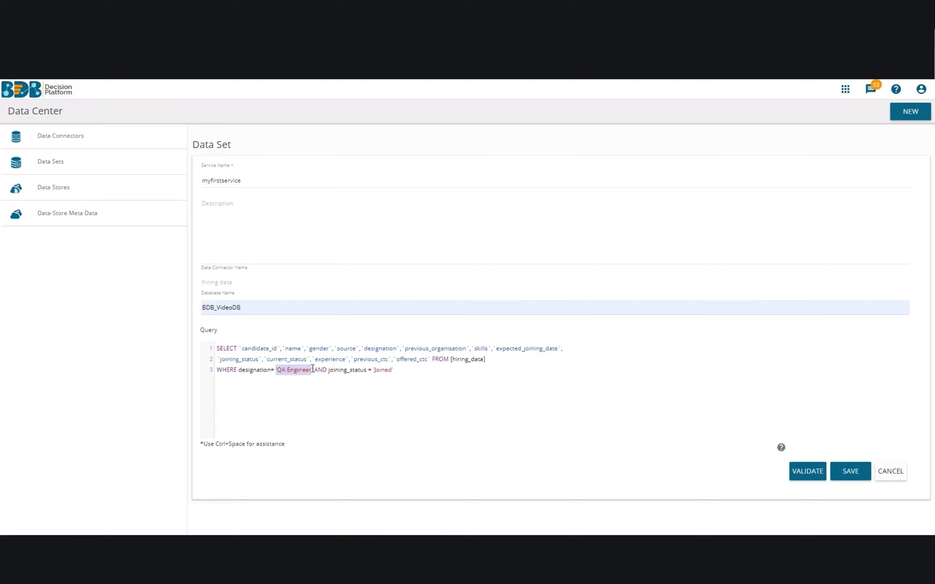
pyautogui.press('BackSpace')
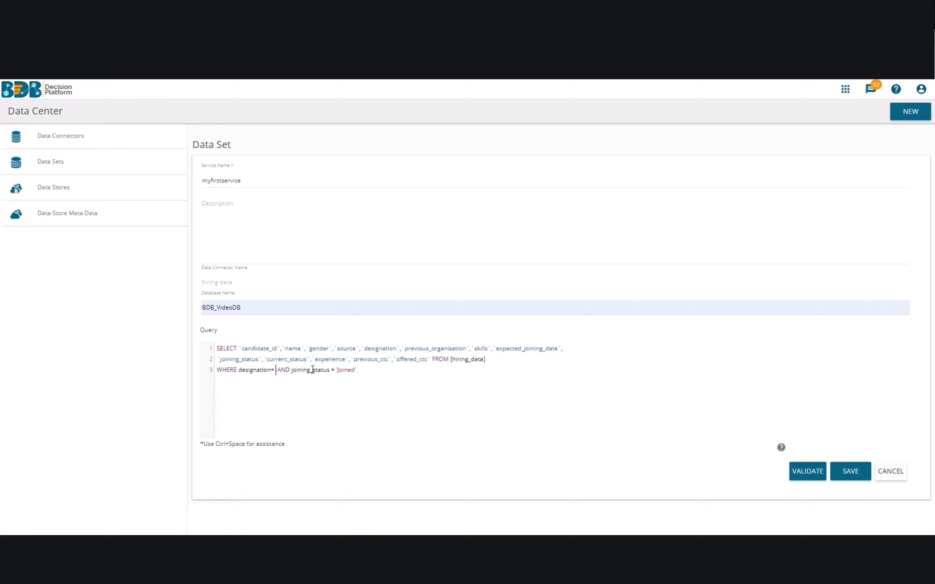
pyautogui.write('@@')
pyautogui.write('desginat')
pyautogui.write('ion@')
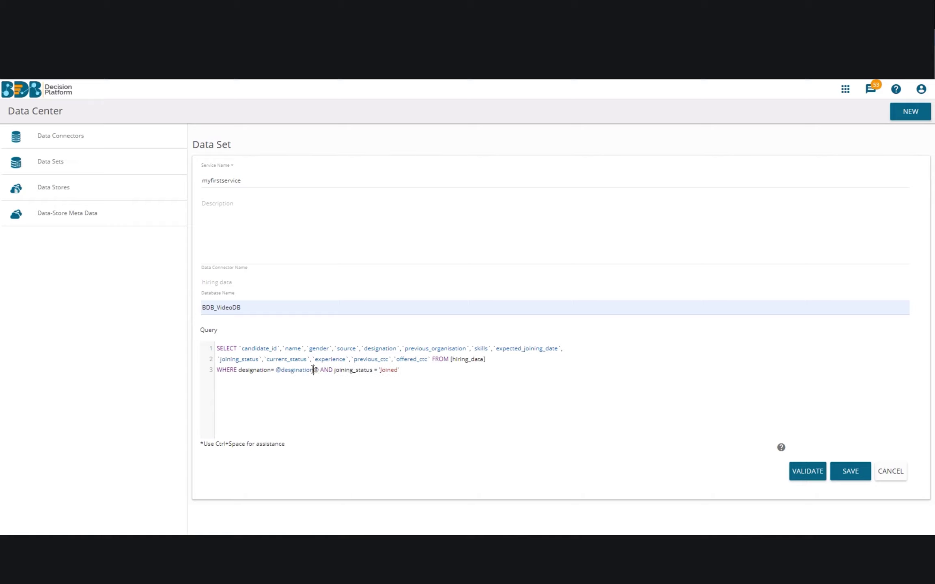
pyautogui.moveTo(382, 371); pyautogui.dragTo(421, 372)
pyautogui.press('BackSpace')
pyautogui.write('oinstatus')
# Validate the query with filter values QA Engineer and joined.
pyautogui.click(798, 476)
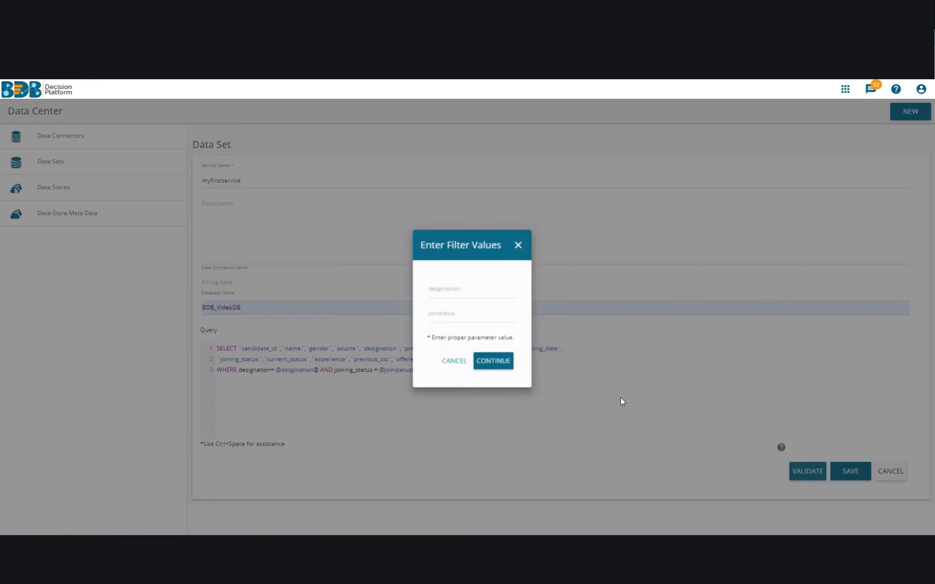
pyautogui.click(460, 294)
pyautogui.write("'QA Engineer")
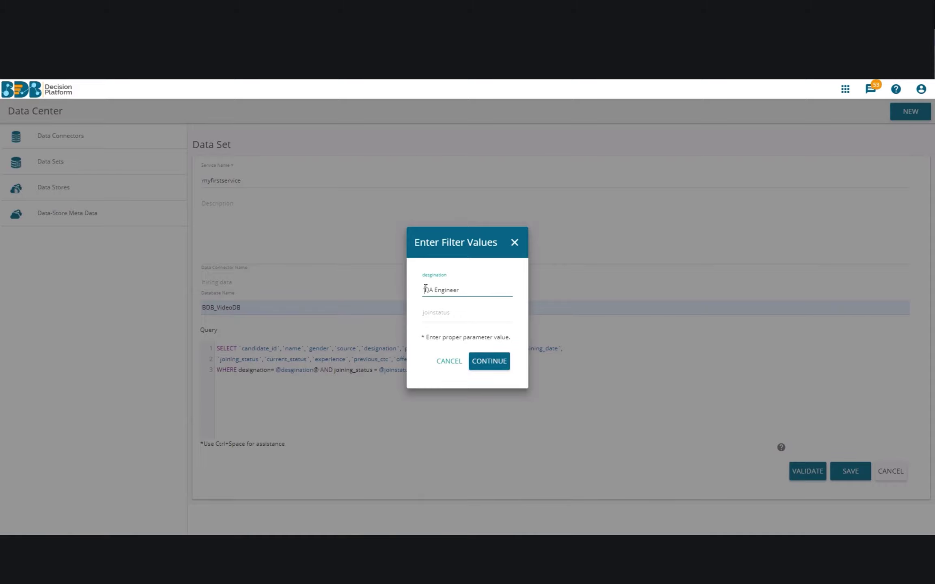
pyautogui.press('BackSpace')
pyautogui.click(446, 317)
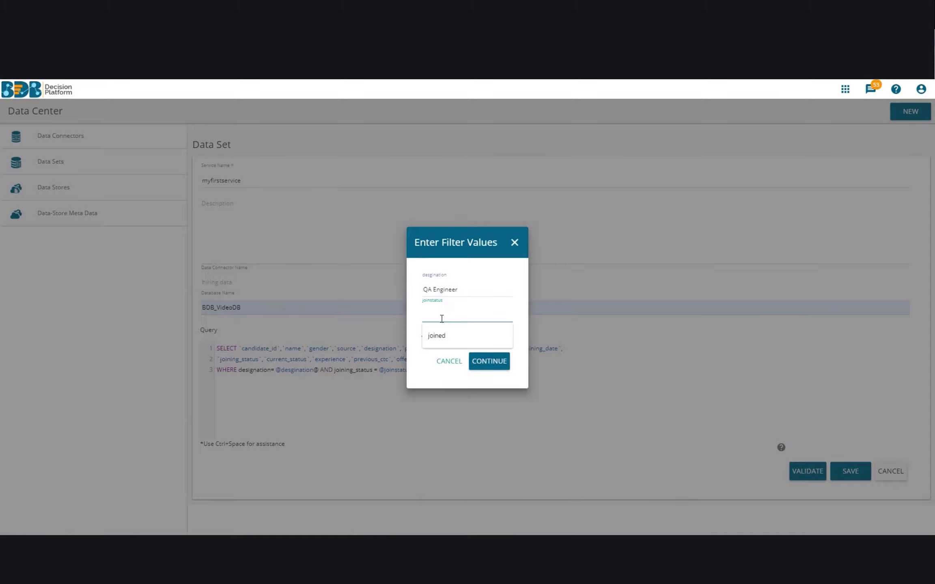
pyautogui.click(456, 340)
# Run the test, close the preview, and save the myfirstservice data set.
pyautogui.click(488, 361)
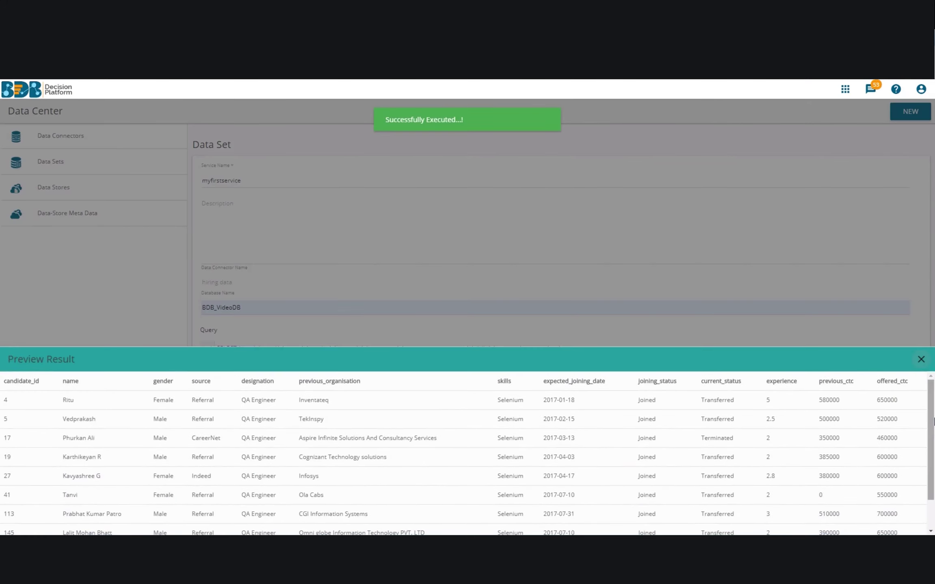
pyautogui.click(921, 359)
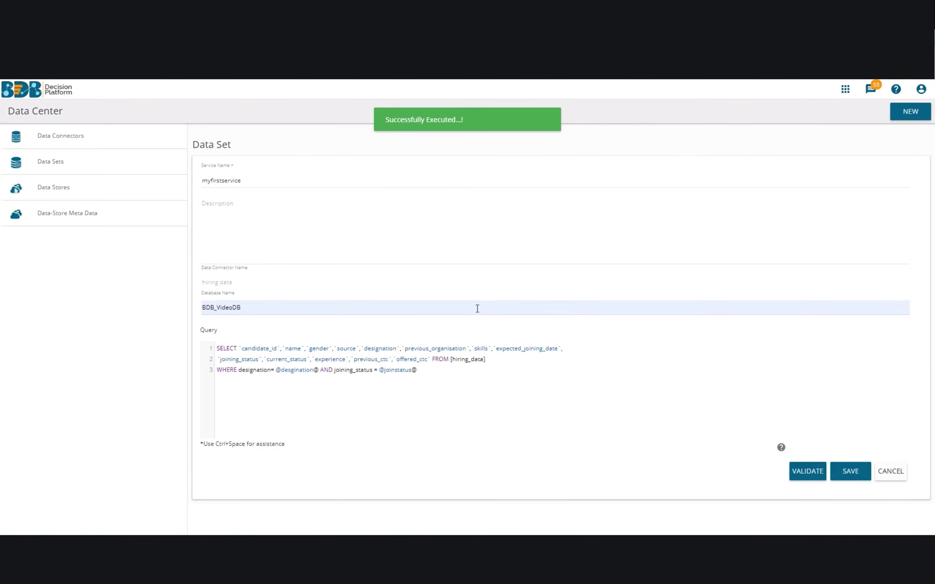
pyautogui.click(853, 475)
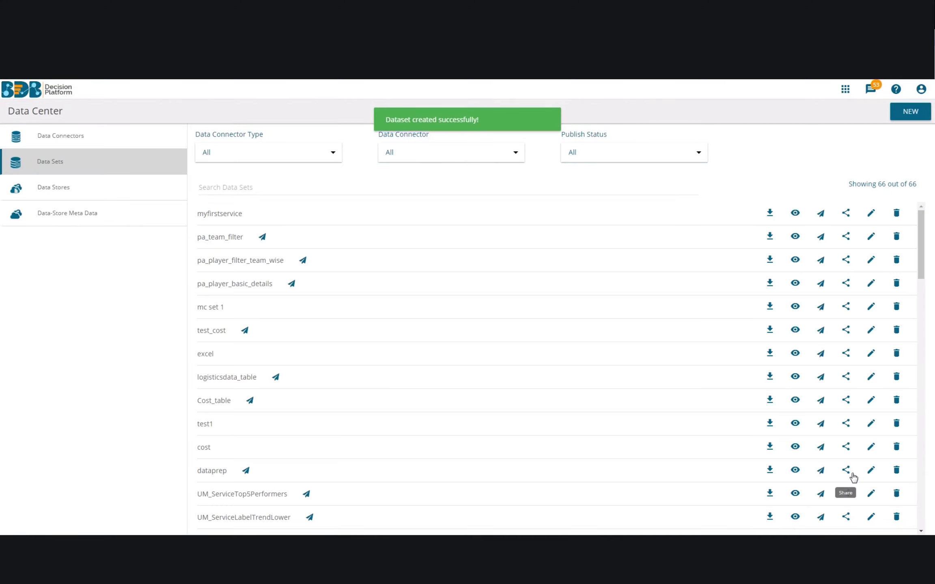
# Publish myfirstservice and start another data set on the hiring data connector.
pyautogui.click(820, 213)
pyautogui.click(517, 338)
pyautogui.click(910, 111)
pyautogui.click(860, 167)
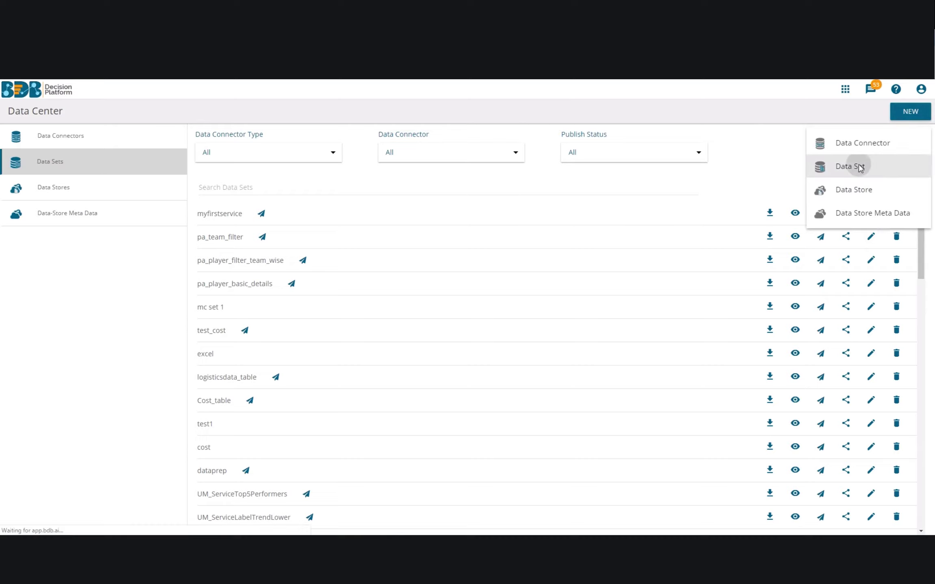
pyautogui.click(887, 213)
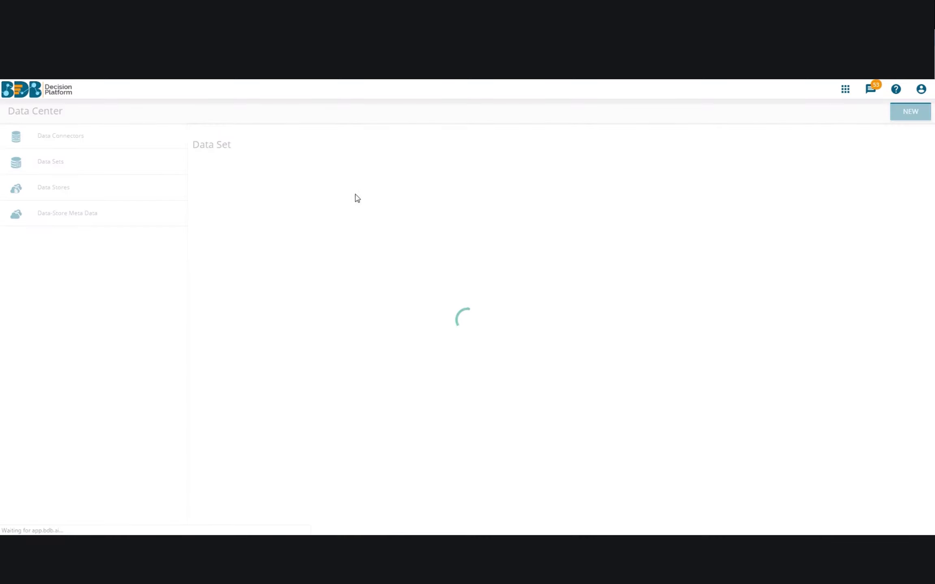
# Name the data set firstprocedure and select the BDB_VideoDB database.
pyautogui.click(246, 183)
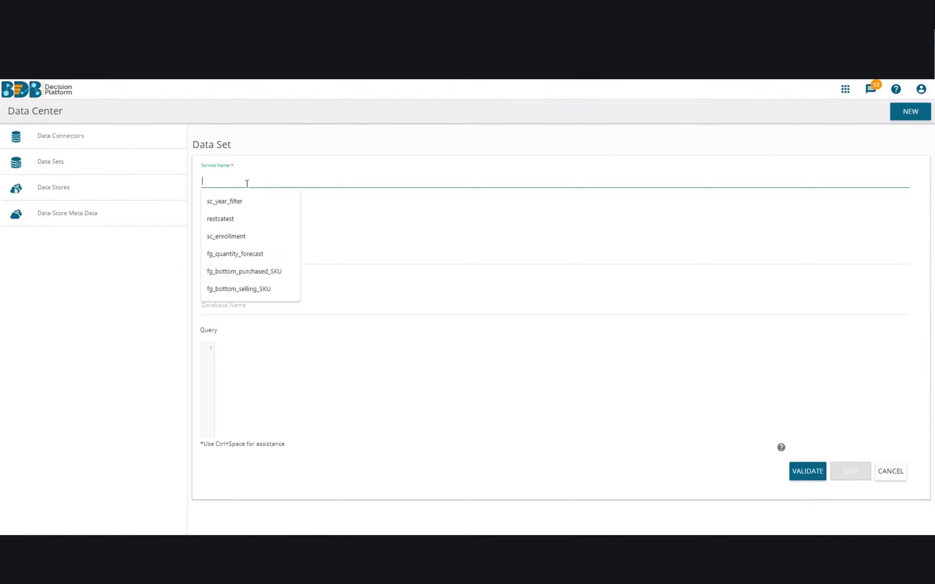
pyautogui.write('firstproce')
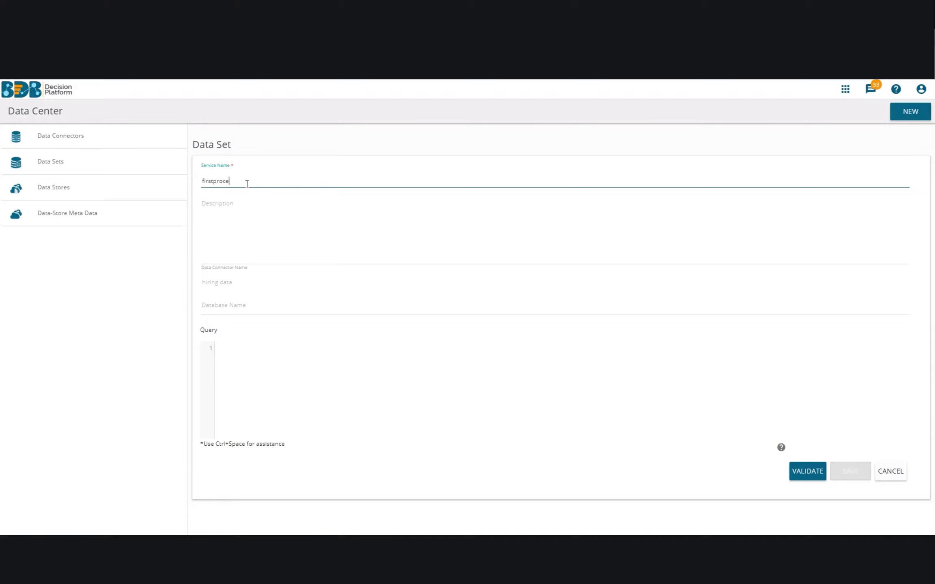
pyautogui.click(222, 312)
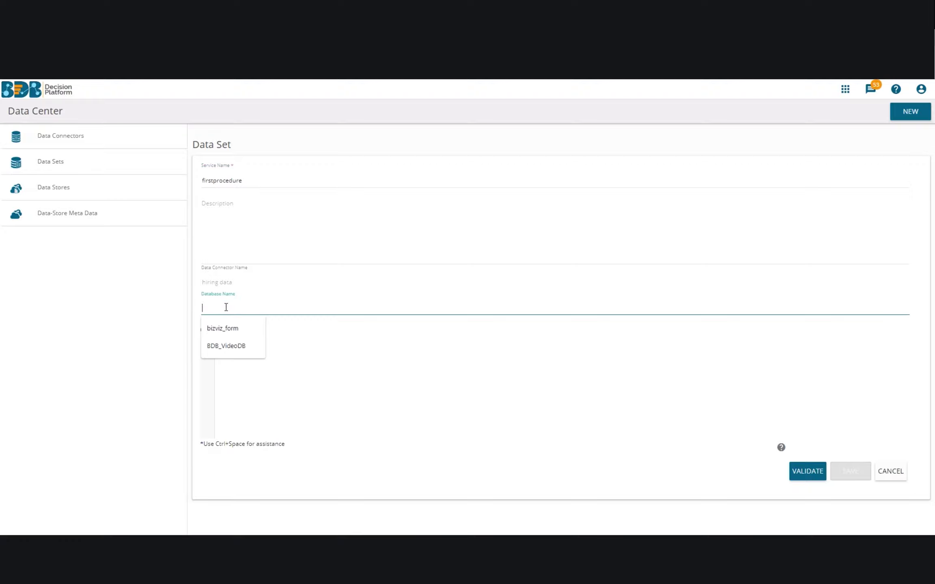
pyautogui.click(230, 346)
pyautogui.click(322, 351)
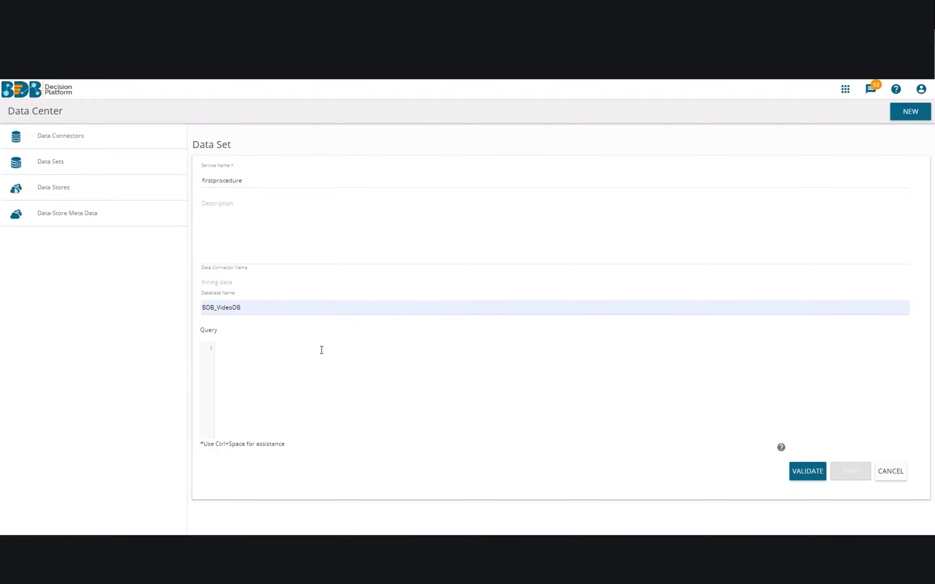
# Copy the CALL myfirstservice line from the SQL client.
pyautogui.hotkey('alt', 'Tab')
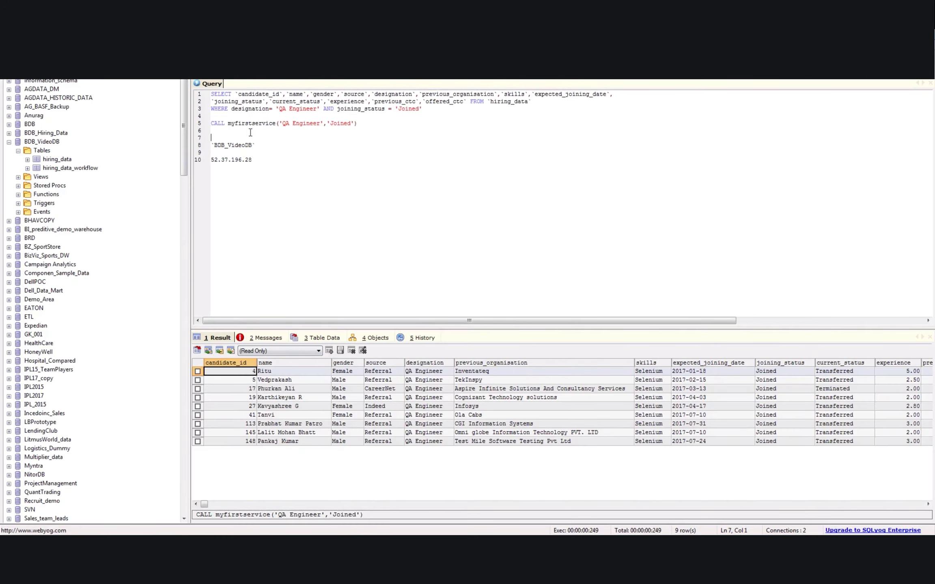
pyautogui.click(196, 123)
pyautogui.hotkey('ctrl', 'c')
pyautogui.hotkey('alt', 'Tab')
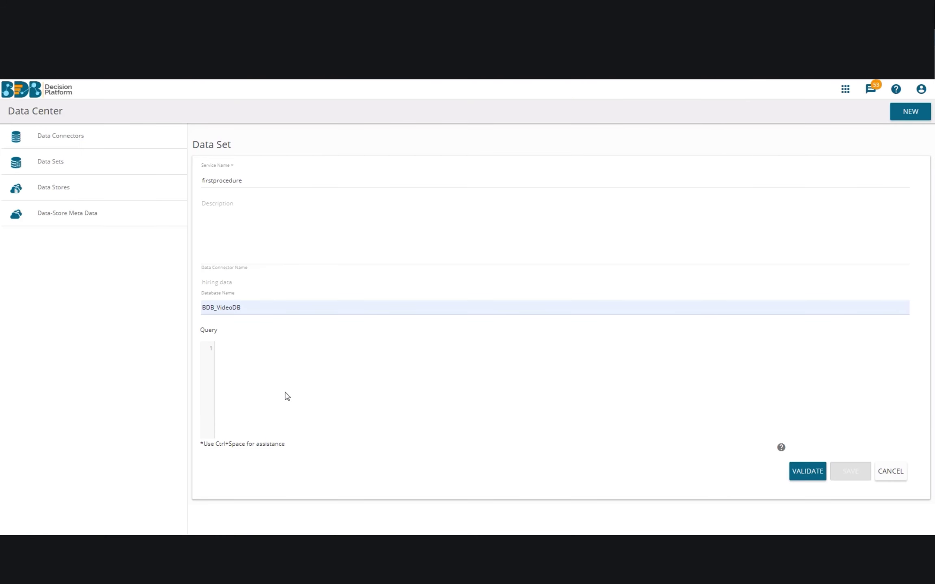
# Paste the CALL line, lowercase it to call, and prefix it with BDB_VideoDB.
pyautogui.hotkey('ctrl', 'v')
pyautogui.doubleClick(230, 348)
pyautogui.write('call')
pyautogui.click(283, 349)
pyautogui.moveTo(242, 308); pyautogui.dragTo(235, 307)
pyautogui.moveTo(235, 307); pyautogui.dragTo(180, 309)
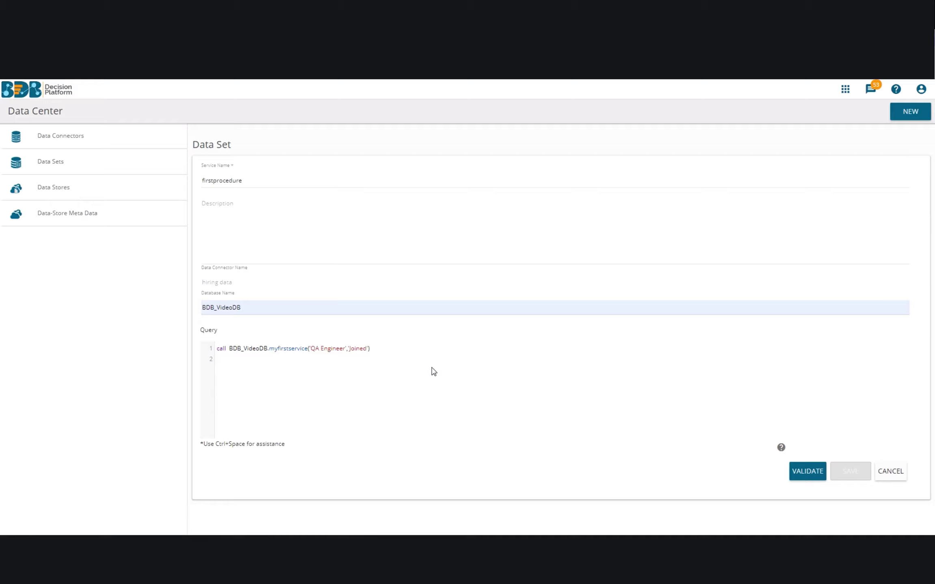
pyautogui.write('@@')
pyautogui.press('Delete')
pyautogui.press('Delete')
pyautogui.press('Delete')
pyautogui.press('Delete')
pyautogui.press('Delete')
pyautogui.press('Delete')
pyautogui.press('Delete')
pyautogui.press('Delete')
pyautogui.press('Delete')
pyautogui.press('Delete')
pyautogui.press('Delete')
pyautogui.press('Delete')
pyautogui.press('Delete')
pyautogui.press('Left')
pyautogui.write('designation@,@joinstatu')
# Validate the procedure call with filter values 'QA Engineer' and joined.
pyautogui.click(806, 487)
pyautogui.click(445, 289)
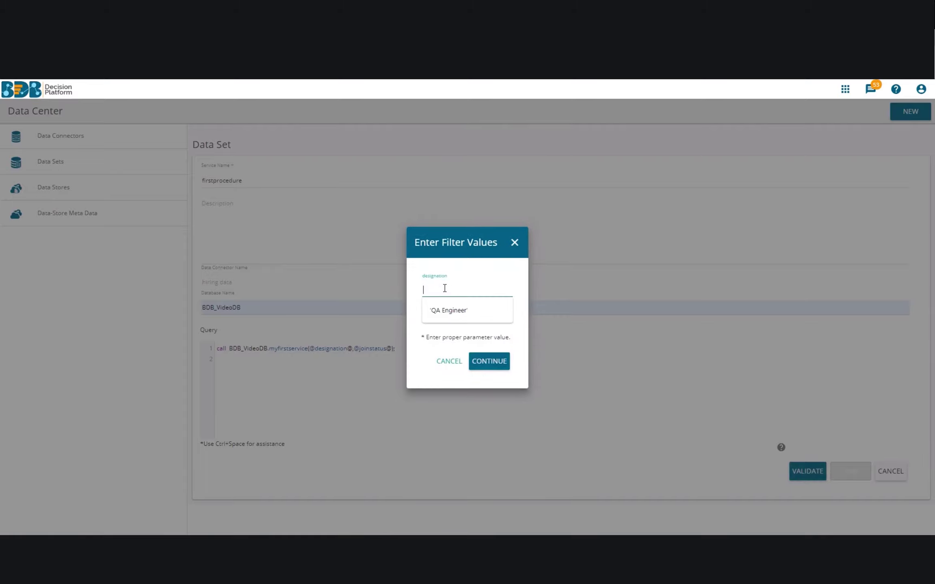
pyautogui.click(449, 310)
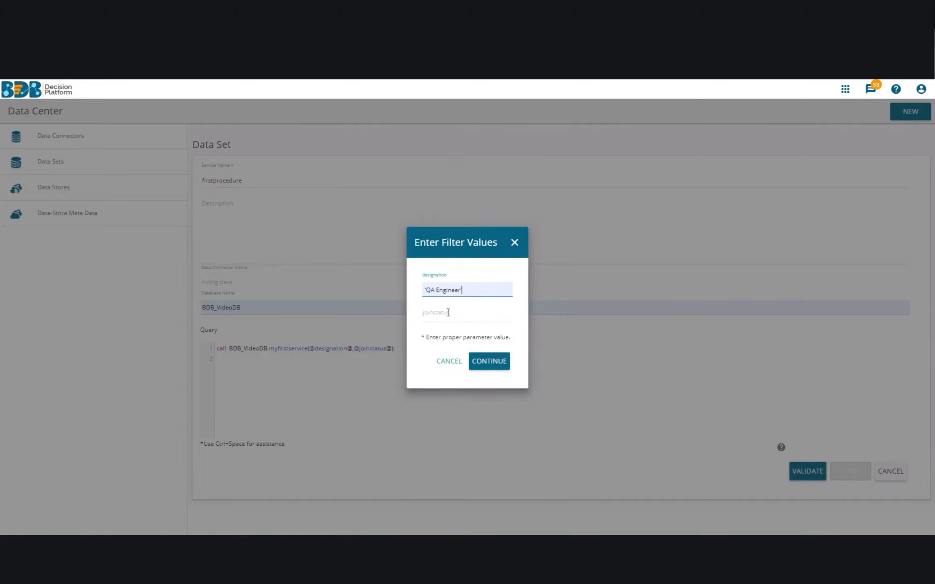
pyautogui.click(437, 289)
pyautogui.click(424, 317)
pyautogui.click(444, 334)
# Run the test, close the preview, and save and publish firstprocedure.
pyautogui.click(489, 361)
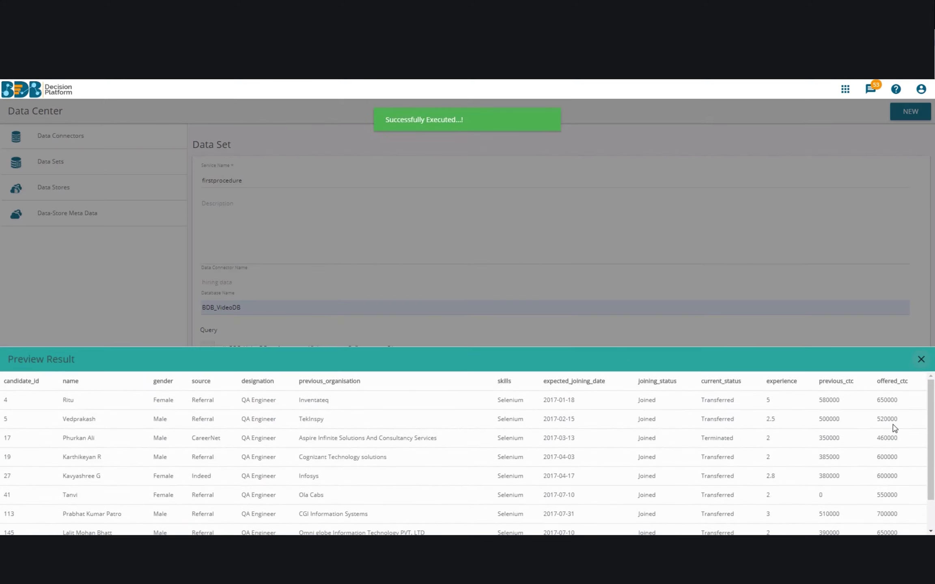
pyautogui.click(922, 360)
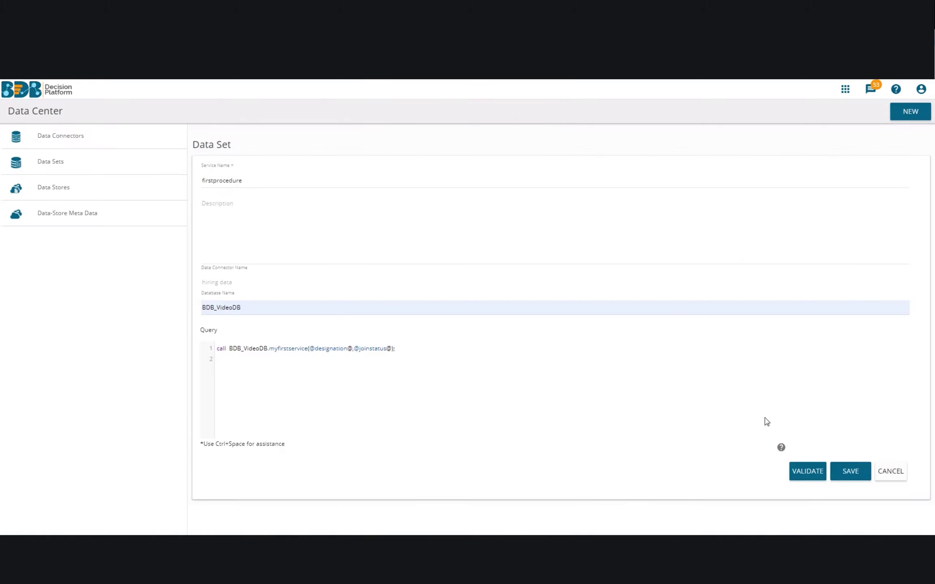
pyautogui.click(859, 472)
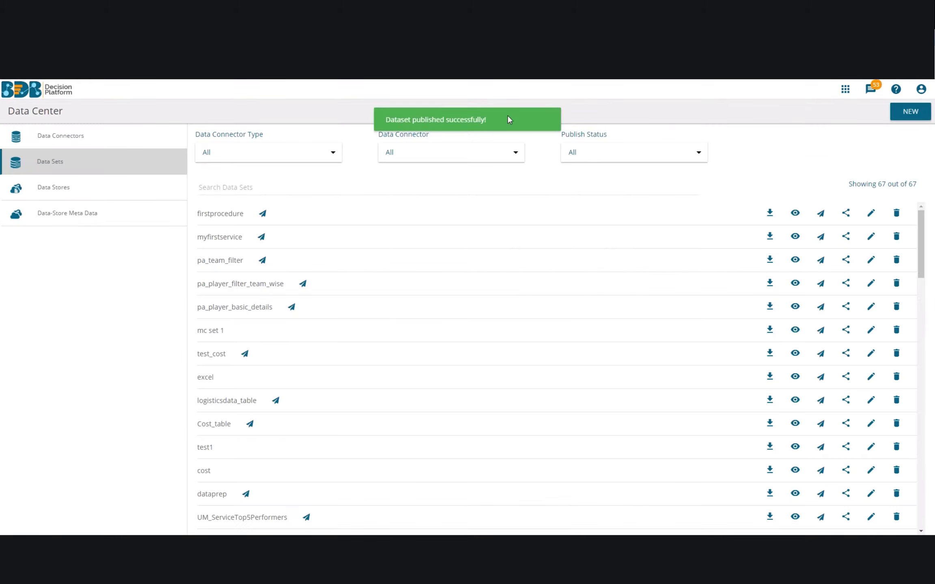
# Launch Designer, create a new dashboard, and show its data connector types.
pyautogui.click(846, 90)
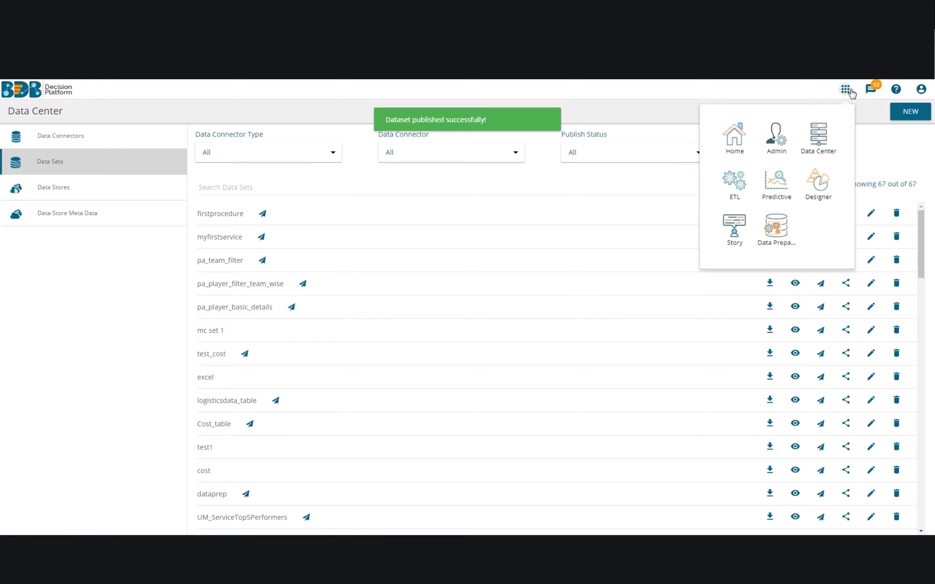
pyautogui.click(814, 191)
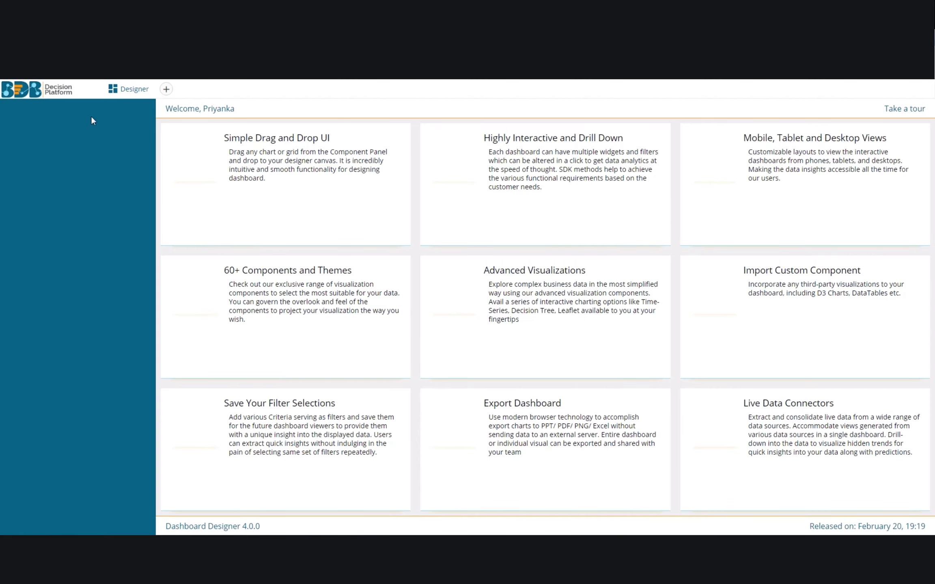
pyautogui.click(85, 114)
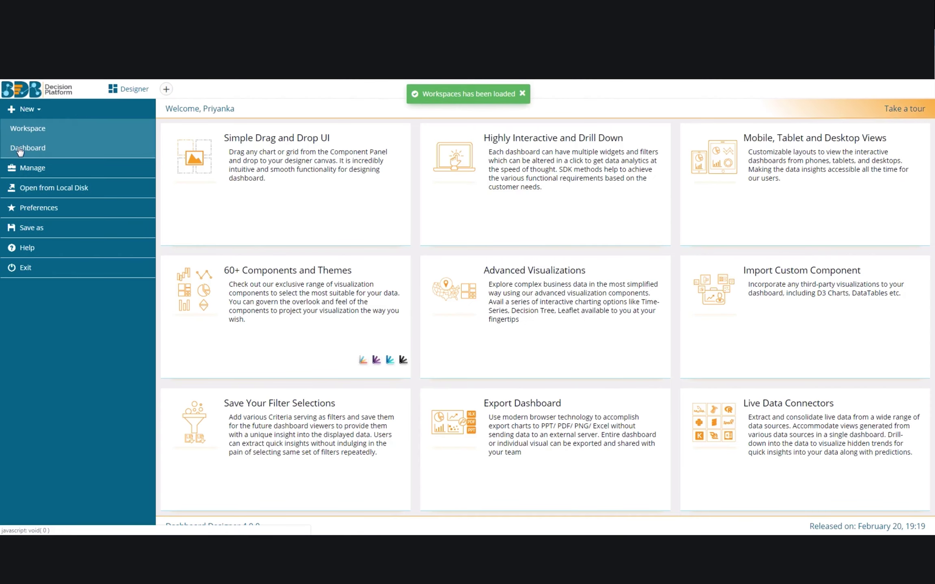
pyautogui.click(19, 151)
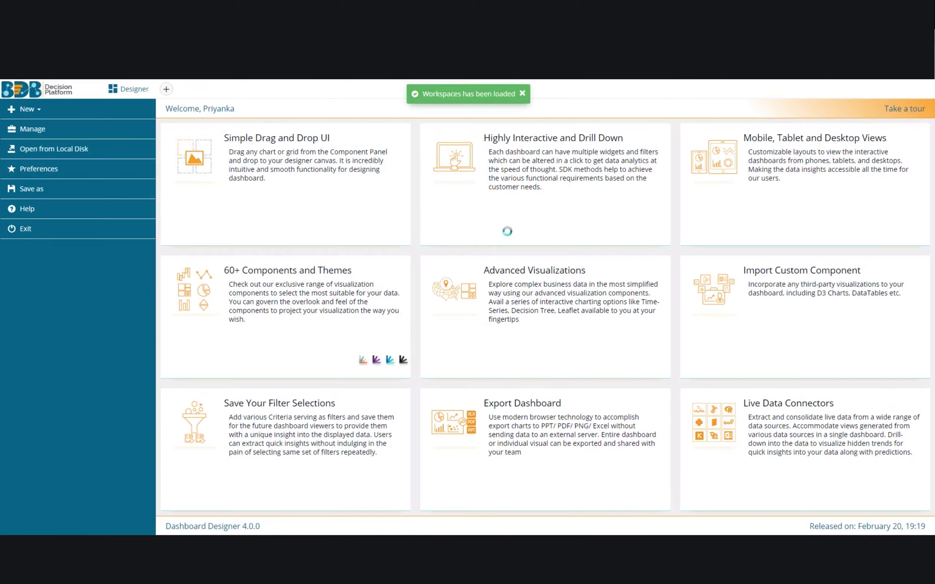
pyautogui.click(923, 135)
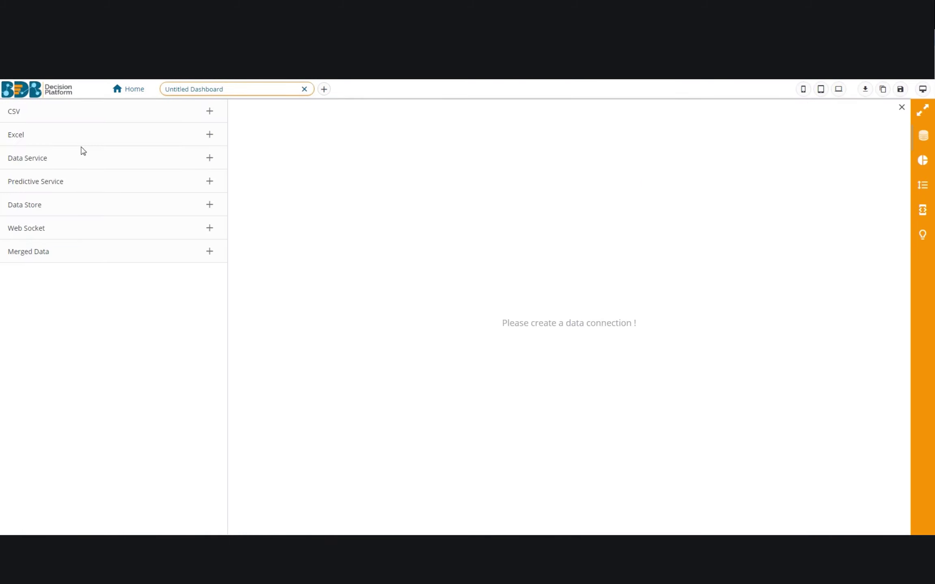
# Add a Data Service connection and rename it firstdataservice.
pyautogui.click(209, 158)
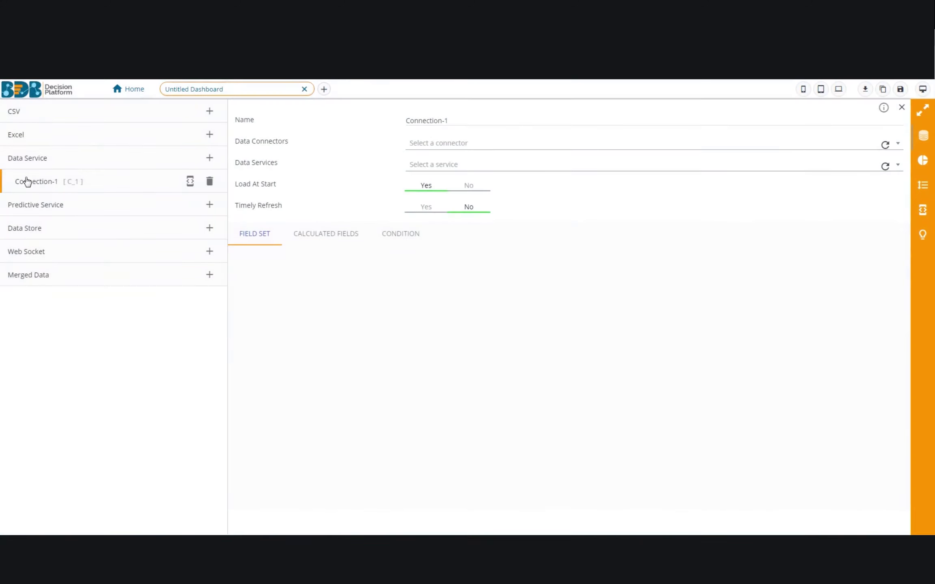
pyautogui.click(27, 182)
pyautogui.moveTo(457, 121); pyautogui.dragTo(311, 124)
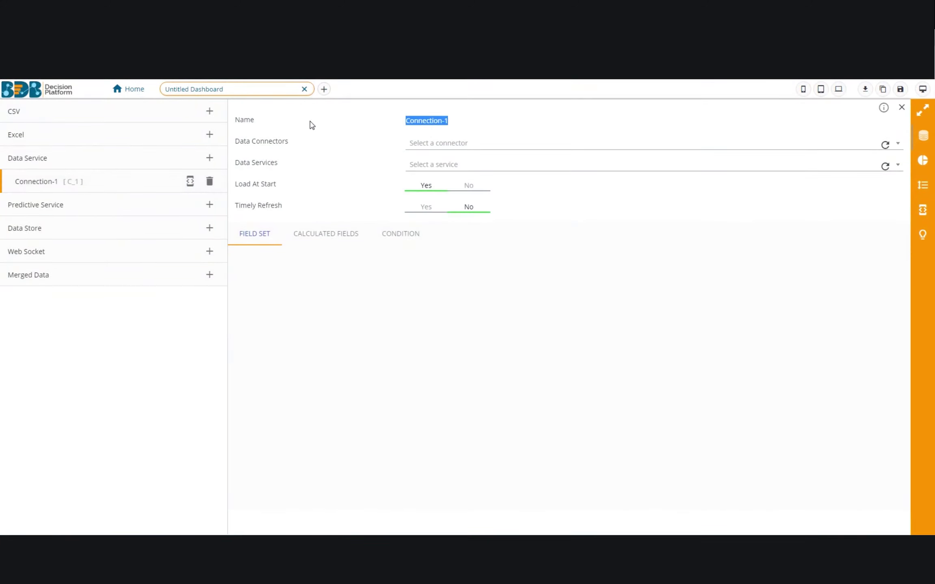
pyautogui.write('fir')
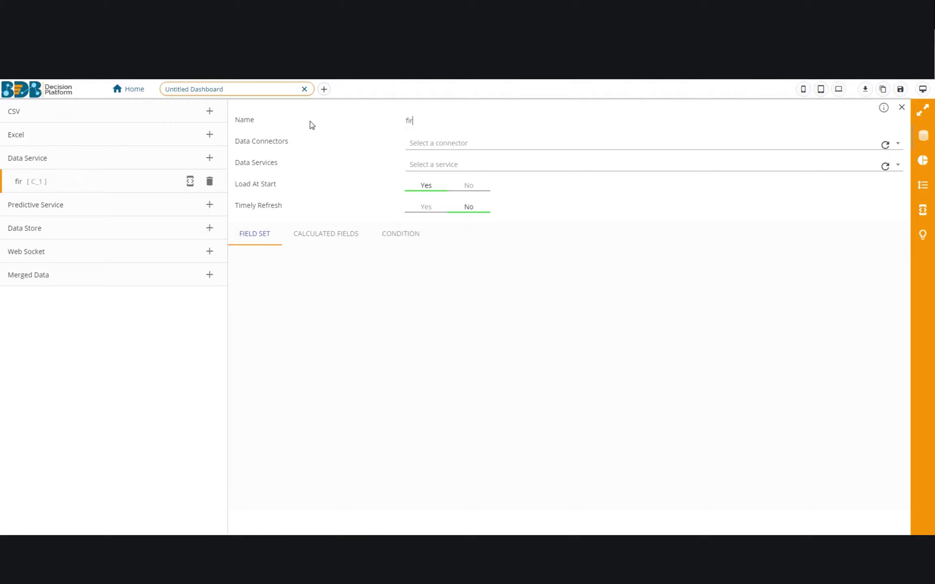
pyautogui.write('stdataservice')
# Choose the hiring data connector and the myfirstservice data service.
pyautogui.click(429, 142)
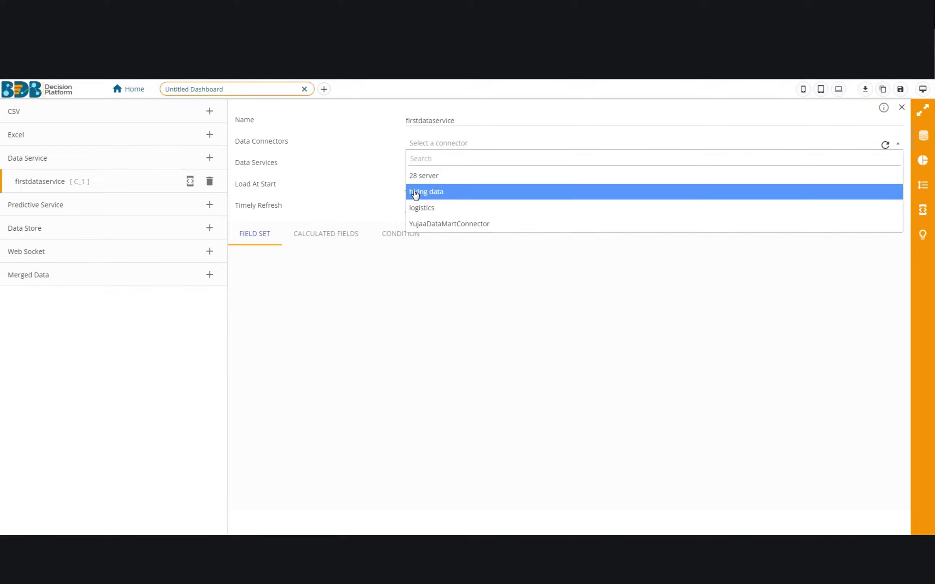
pyautogui.click(428, 192)
pyautogui.click(452, 171)
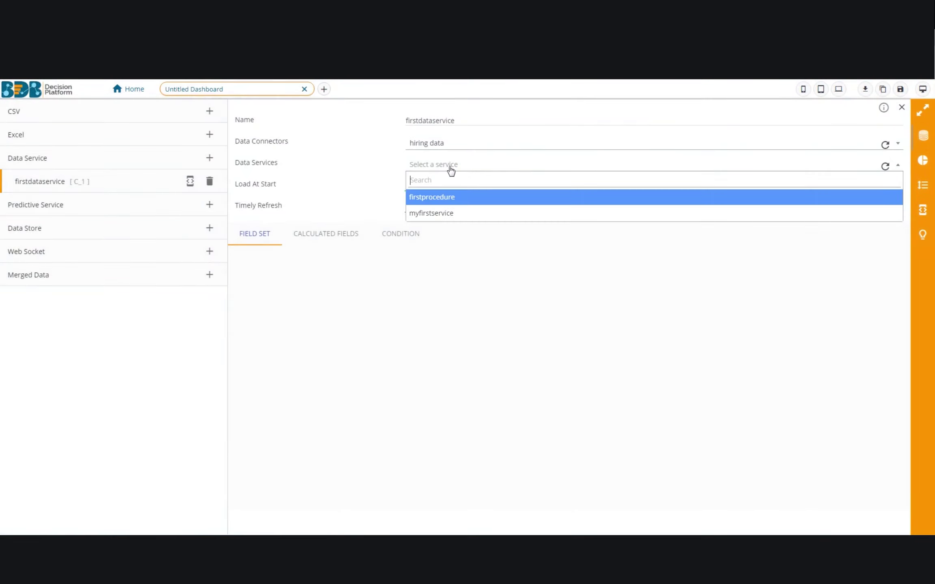
pyautogui.click(458, 214)
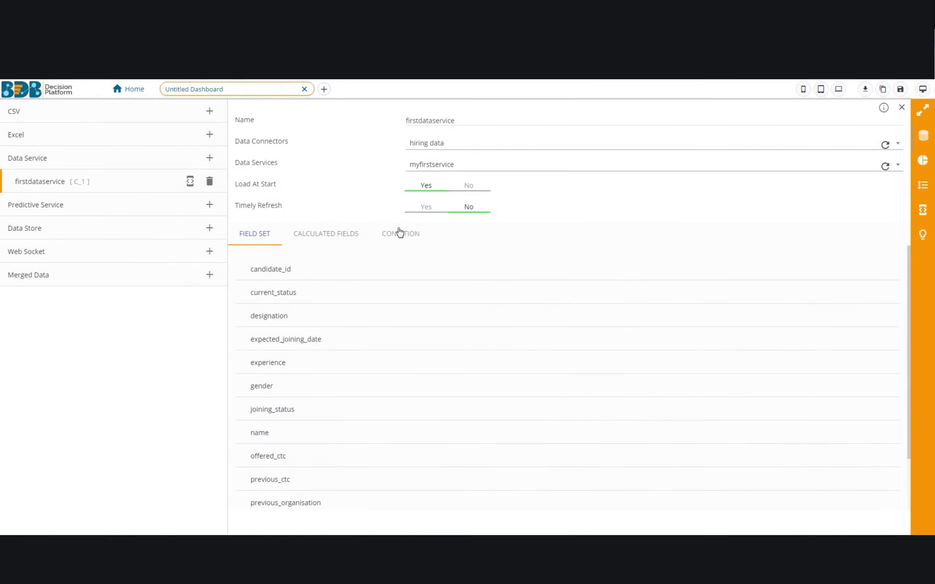
pyautogui.click(400, 233)
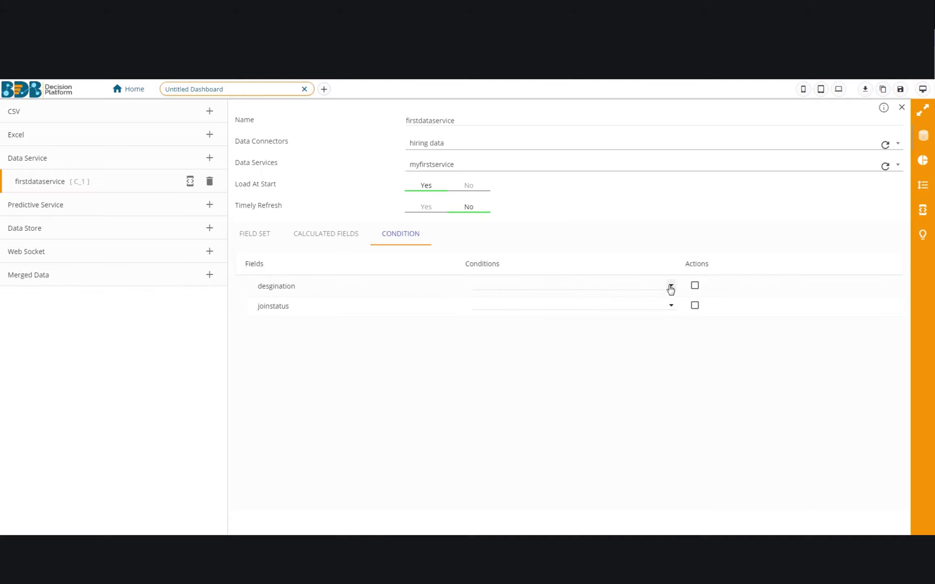
# Set the designation condition to 'QA Engineer' and start entering the joinstatus condition value.
pyautogui.click(597, 282)
pyautogui.write('"')
pyautogui.write('BDB_VideoDB')
pyautogui.press('BackSpace')
pyautogui.press('BackSpace')
pyautogui.press('BackSpace')
pyautogui.press('BackSpace')
pyautogui.press('BackSpace')
pyautogui.press('BackSpace')
pyautogui.press('BackSpace')
pyautogui.press('BackSpace')
pyautogui.press('BackSpace')
pyautogui.click(695, 286)
pyautogui.click(597, 304)
pyautogui.write("'")
# Apply the joinstatus condition and place a DataGrid on the left of the dashboard canvas.
pyautogui.click(695, 306)
pyautogui.moveTo(768, 167); pyautogui.dragTo(181, 220)
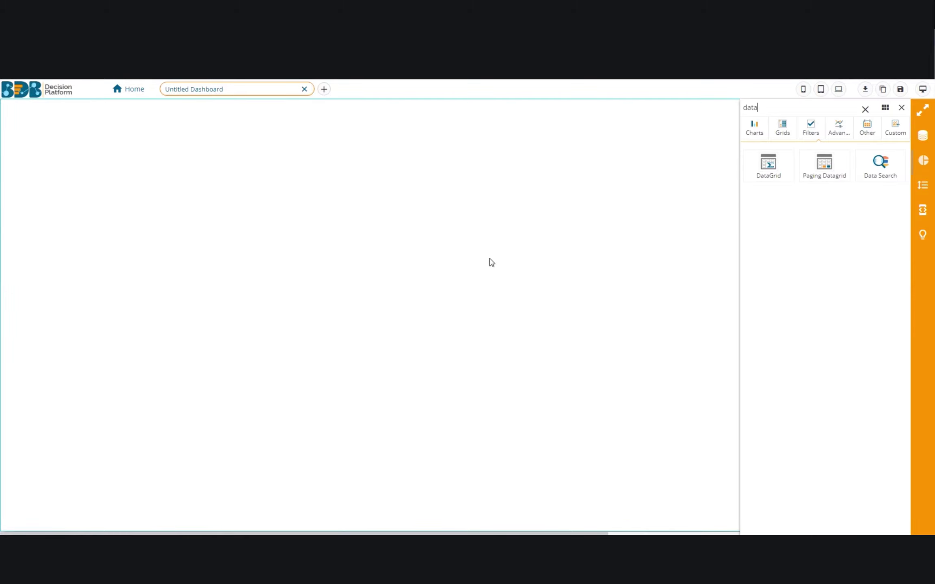
pyautogui.click(756, 129)
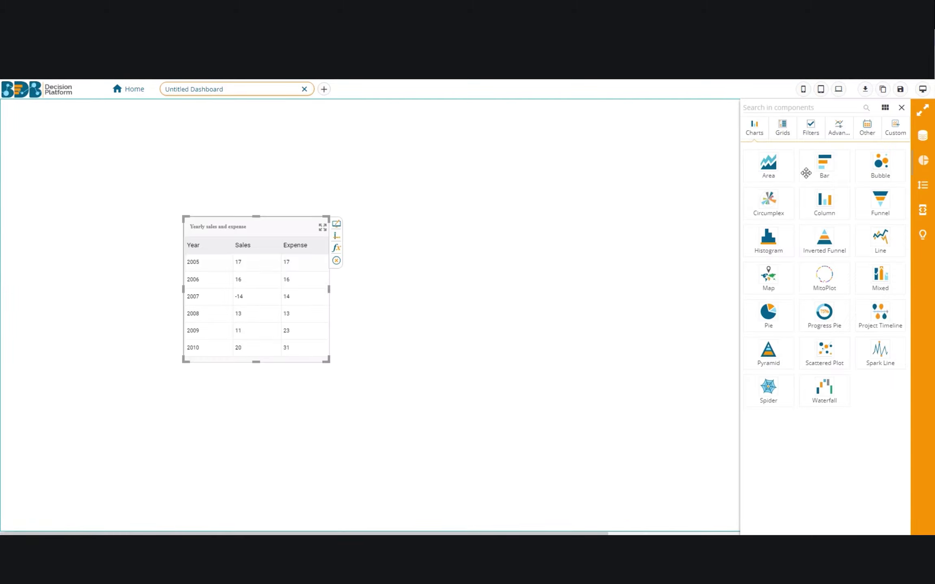
pyautogui.click(782, 127)
pyautogui.moveTo(223, 248); pyautogui.dragTo(138, 226)
# Bind the DataGrid's data set to firstdataservice.
pyautogui.rightClick(149, 236)
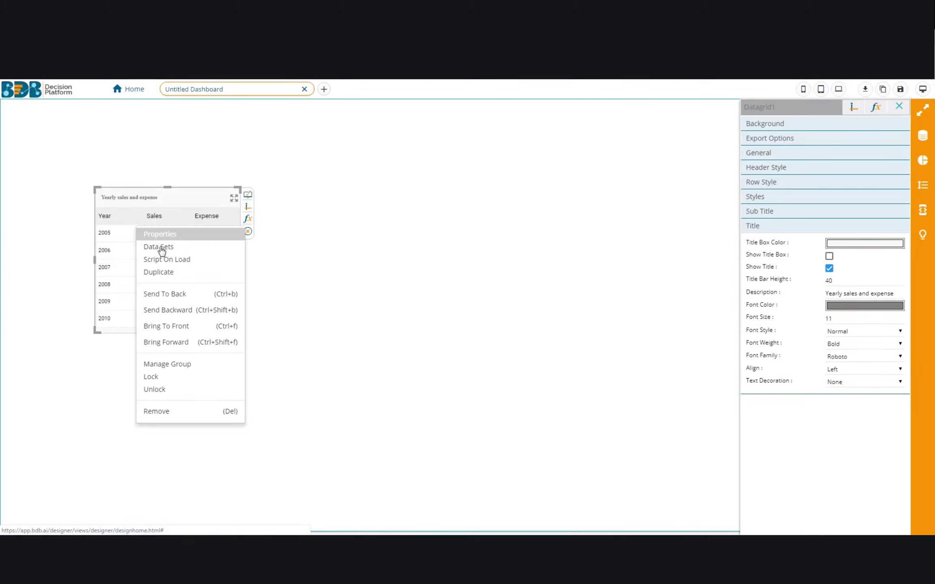
pyautogui.click(161, 248)
pyautogui.rightClick(199, 206)
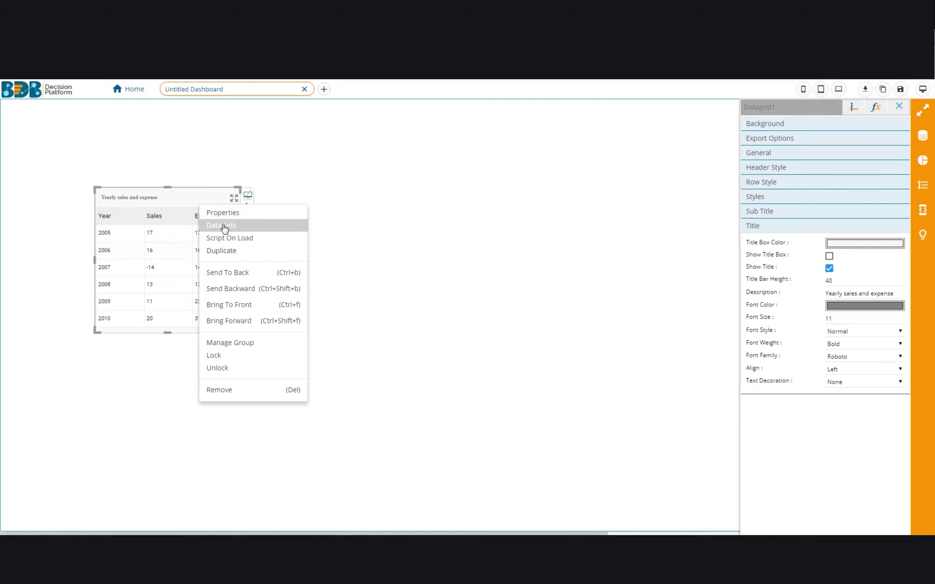
pyautogui.click(275, 227)
pyautogui.click(834, 125)
pyautogui.click(835, 143)
# Add candidate_id, current_status and experience as grid columns, then preview the dashboard.
pyautogui.moveTo(773, 164); pyautogui.dragTo(875, 165)
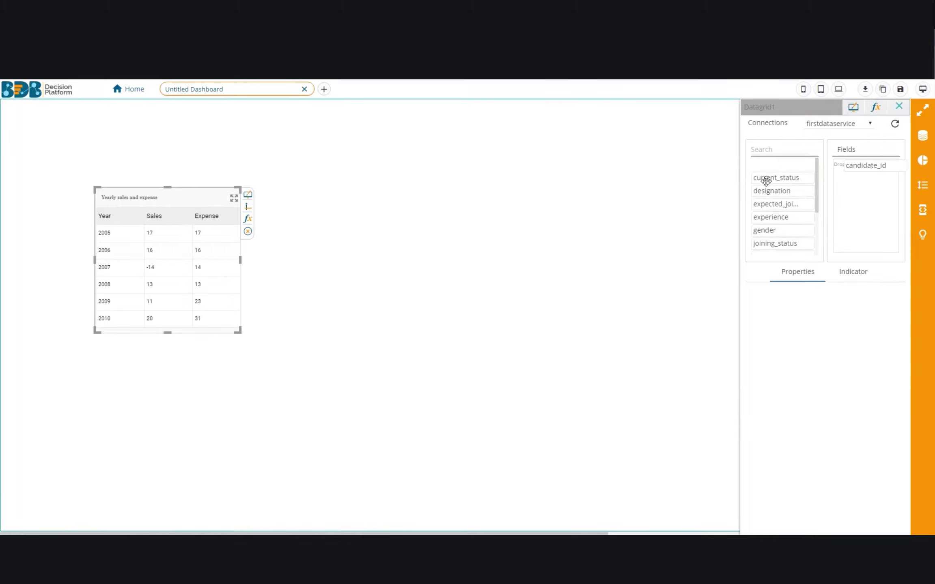
pyautogui.moveTo(772, 177); pyautogui.dragTo(863, 195)
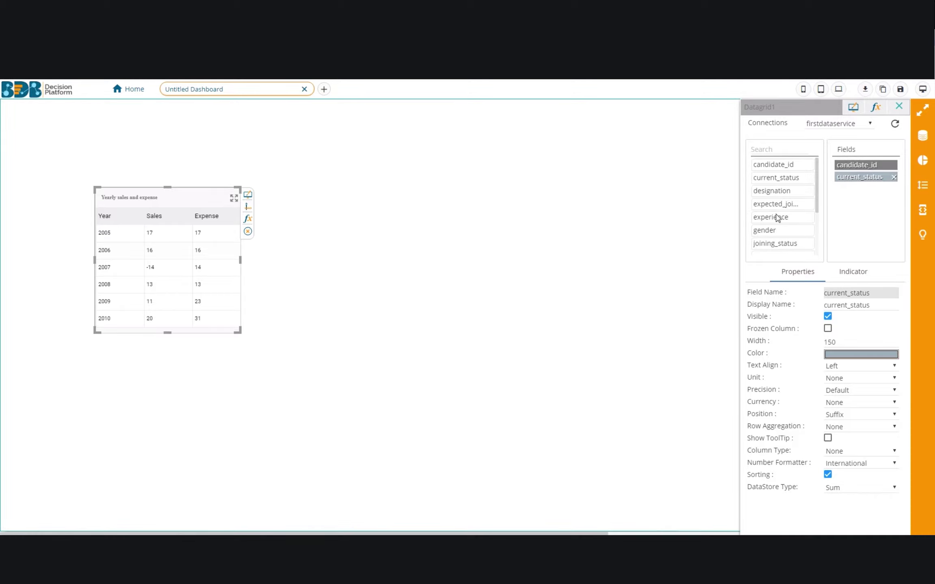
pyautogui.moveTo(808, 221); pyautogui.dragTo(847, 211)
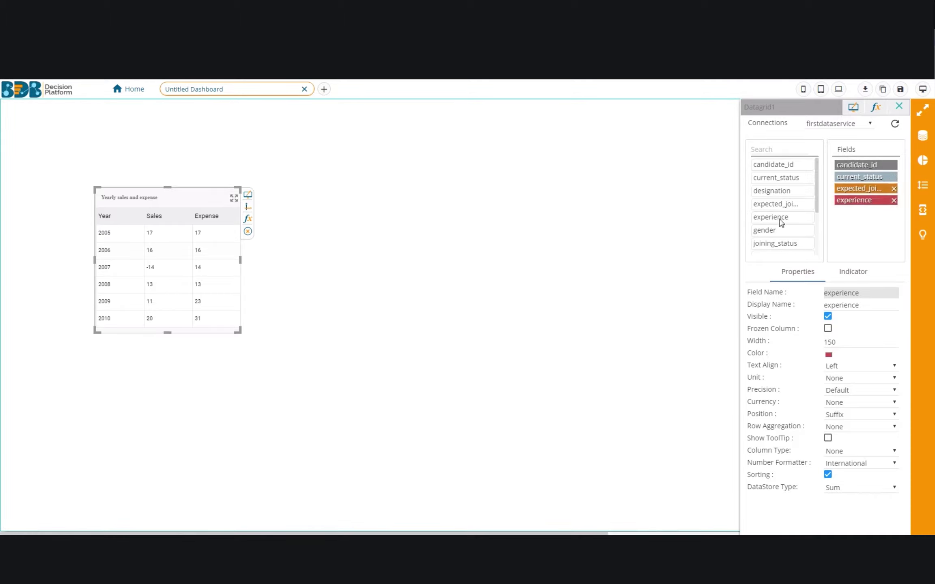
pyautogui.click(921, 90)
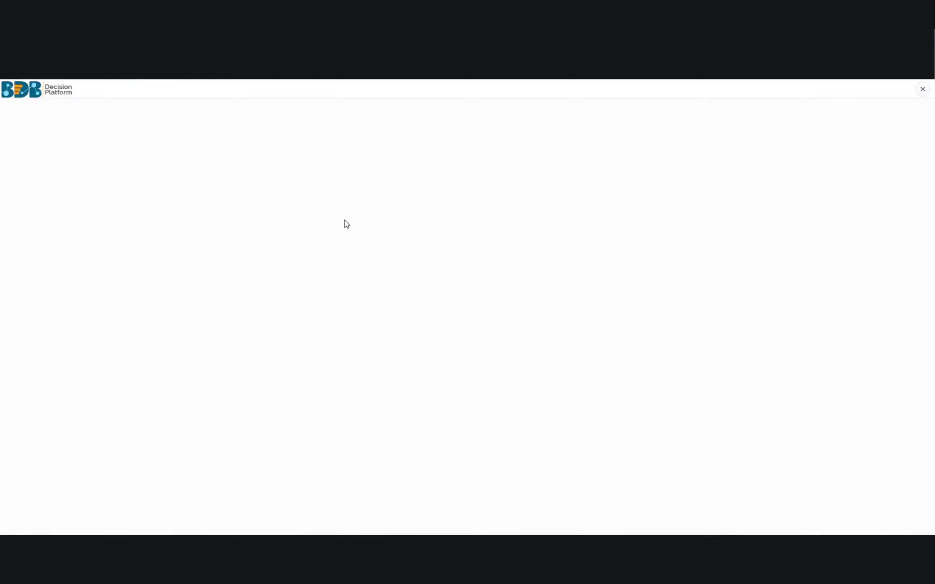